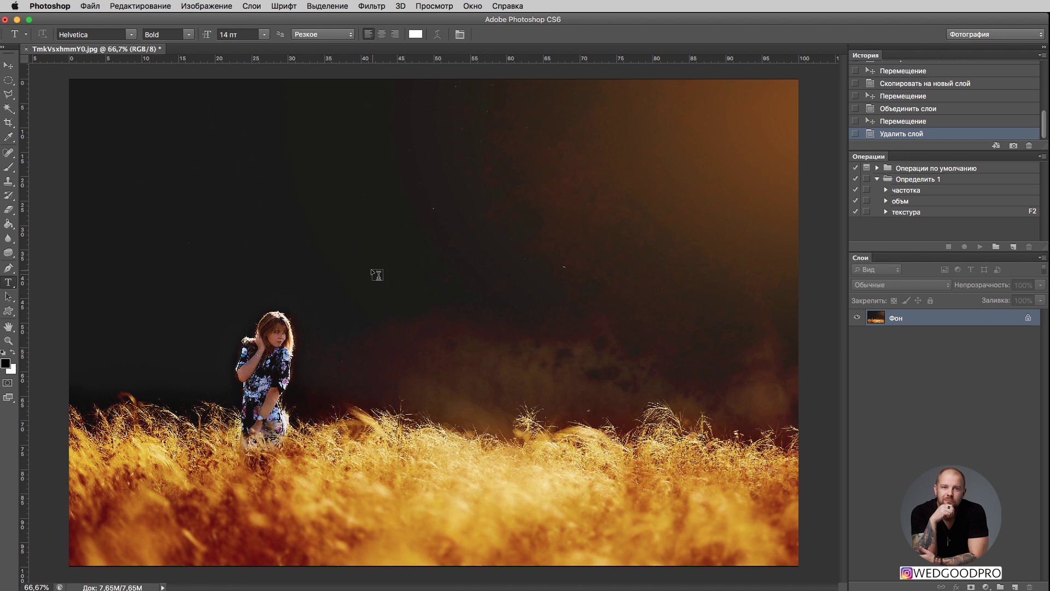
- Add white 'НЕ ОПЛАЧЕНО' text above the girl and scale it to about 197%
click(357, 271)
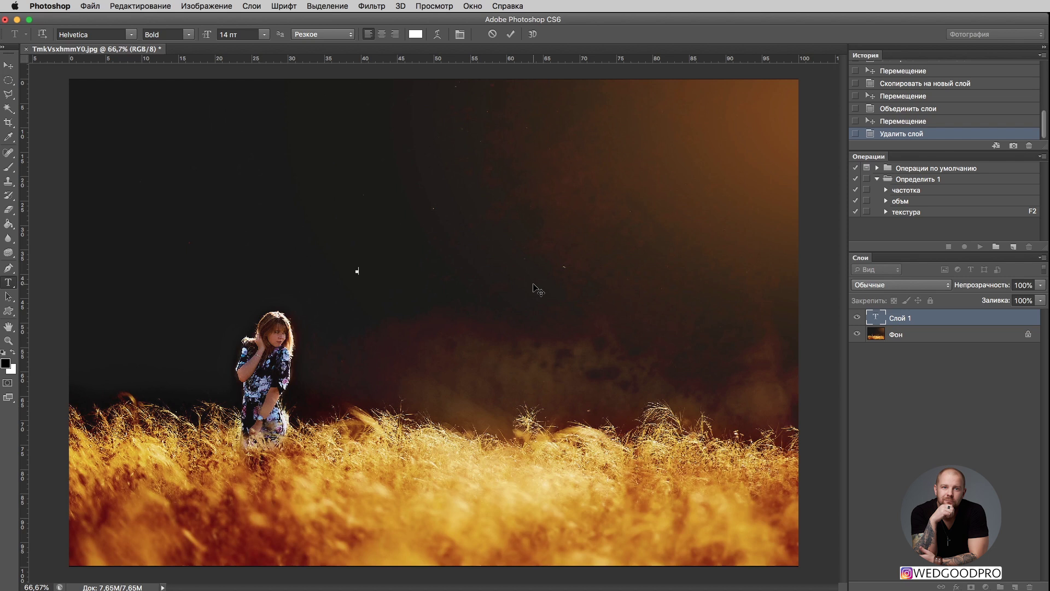
text(НЕ)
text( Д)
text( ОПЛАЧЕНО)
key(ctrl+Return)
key(ctrl+t)
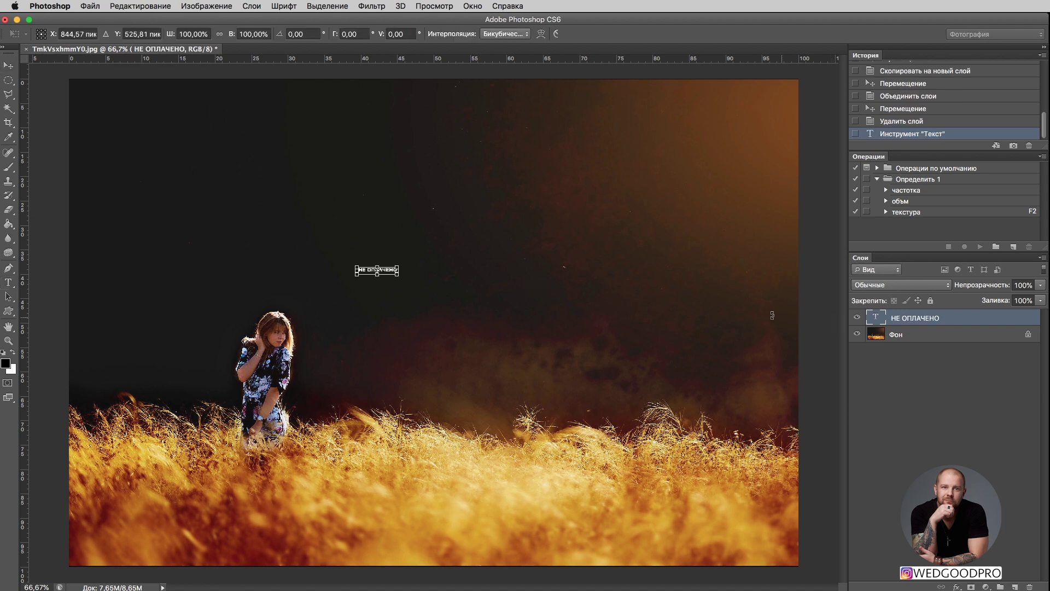
mouse_move(397, 267)
mouse_down()
mouse_move(460, 250)
mouse_move(207, 171)
mouse_up()
- Apply the scale and build a first row of four НЕ ОПЛАЧЕНО copies, merged into one layer
key(Return)
key(ctrl+j)
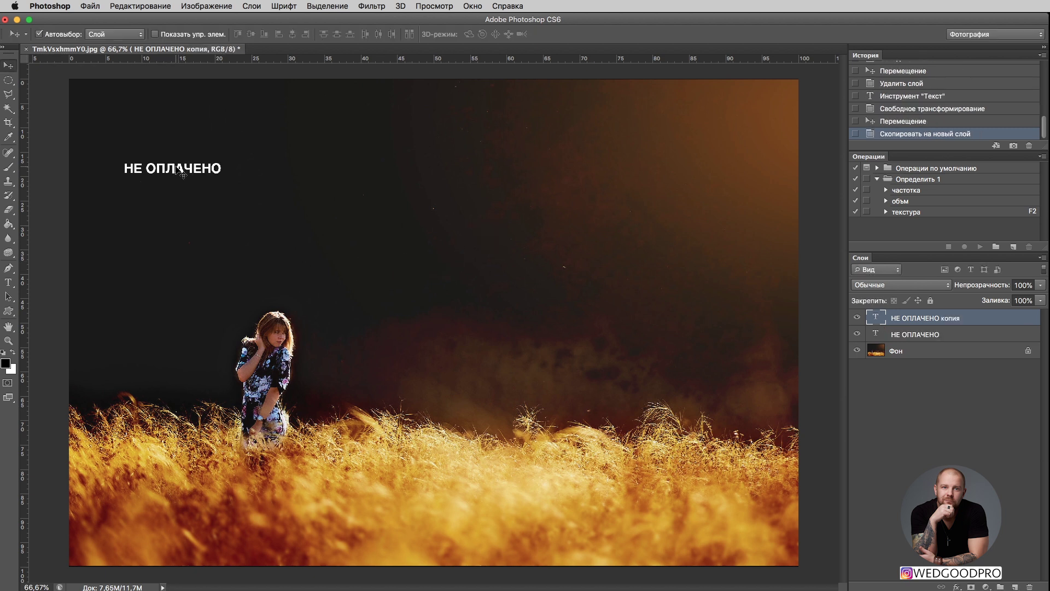
drag(183, 172, 748, 178)
key(ctrl+j)
key(ctrl+j)
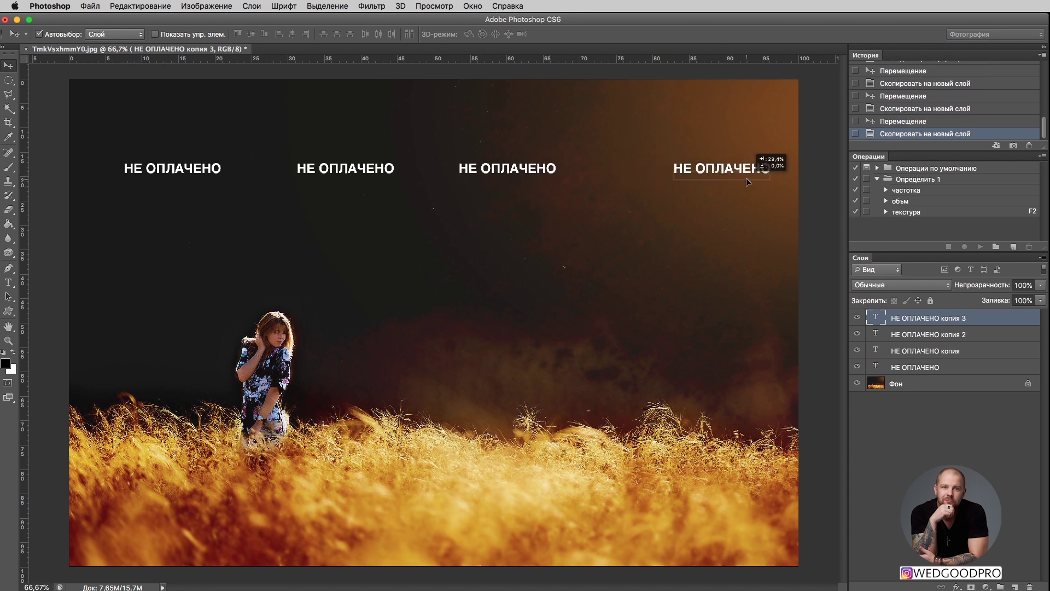
drag(207, 173, 167, 173)
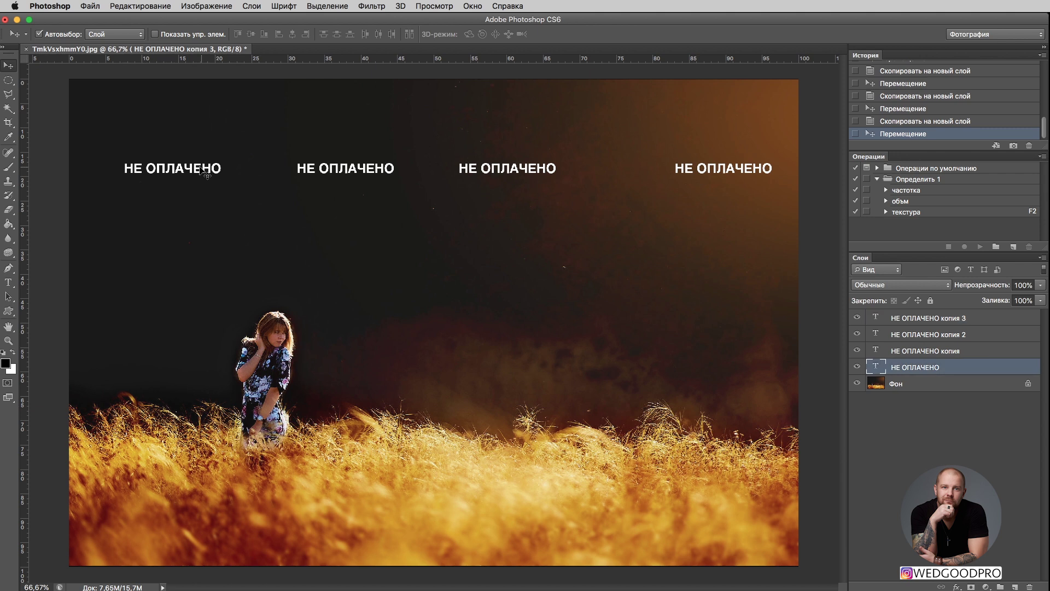
click(906, 350)
click(905, 371)
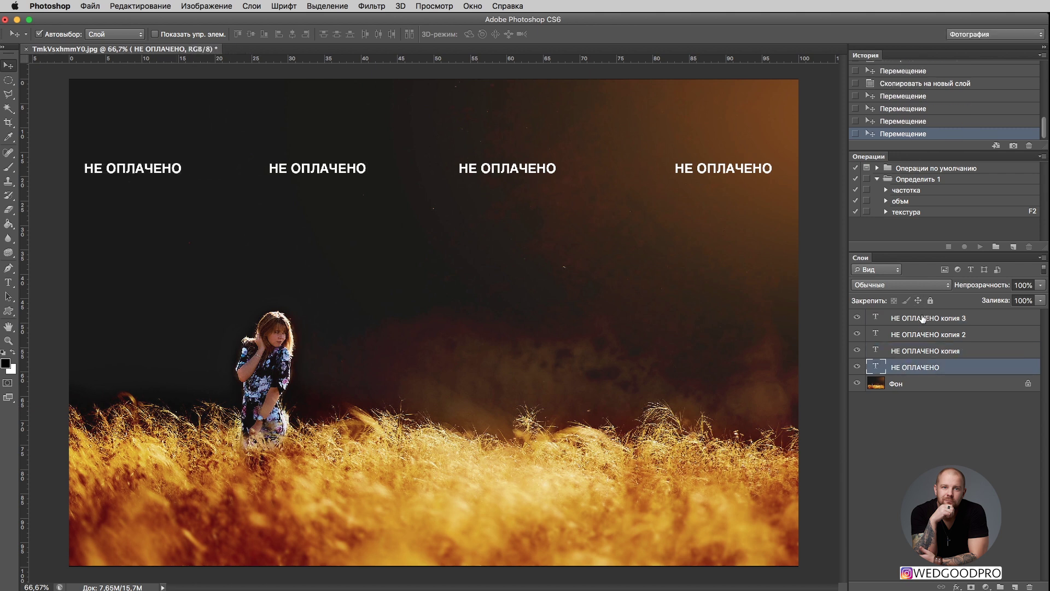
shift+click(919, 322)
key(ctrl+e)
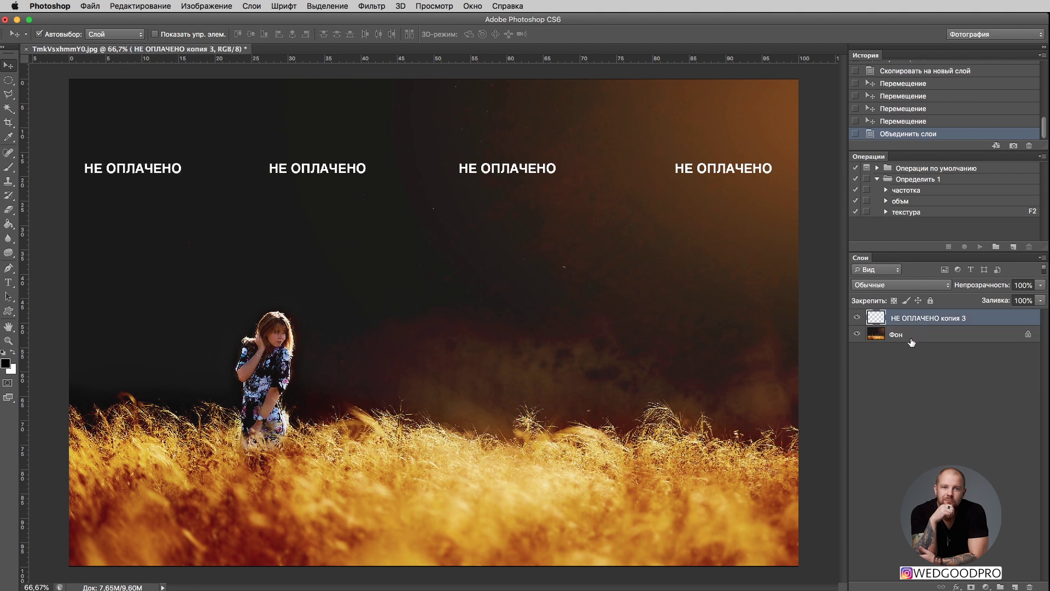
- Duplicate the row, offset the copy down and right, and merge both rows
key(ctrl+j)
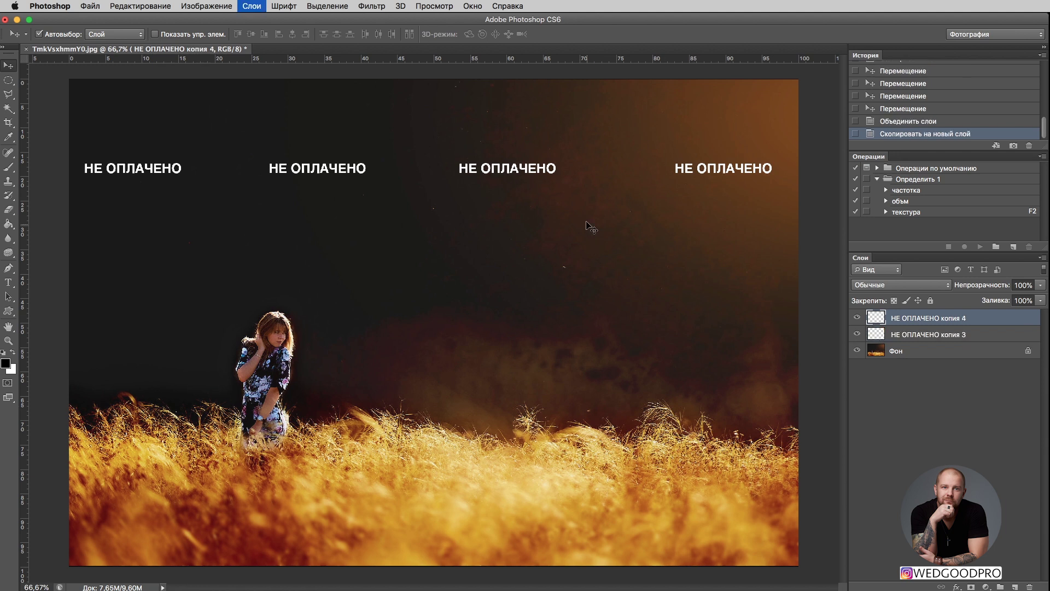
key(alt+shift+bracketleft)
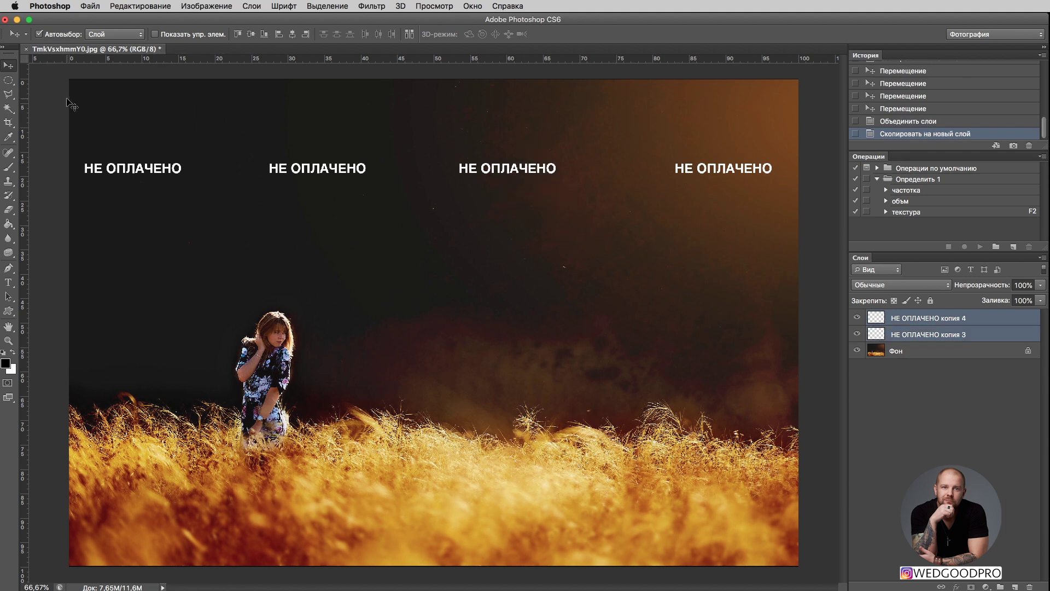
drag(516, 168, 625, 223)
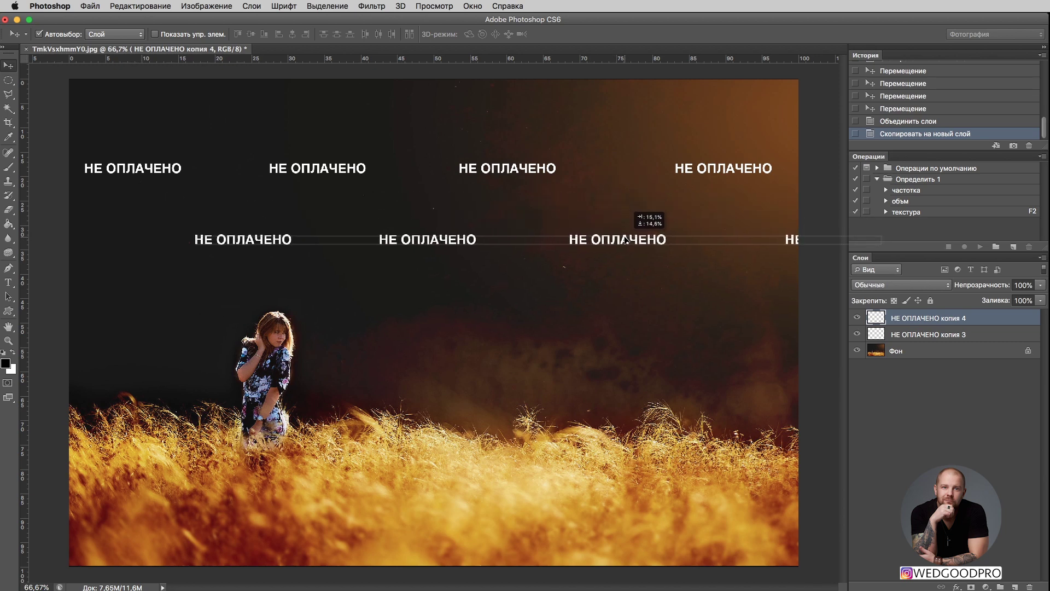
drag(625, 222, 627, 239)
shift+click(884, 335)
key(ctrl+e)
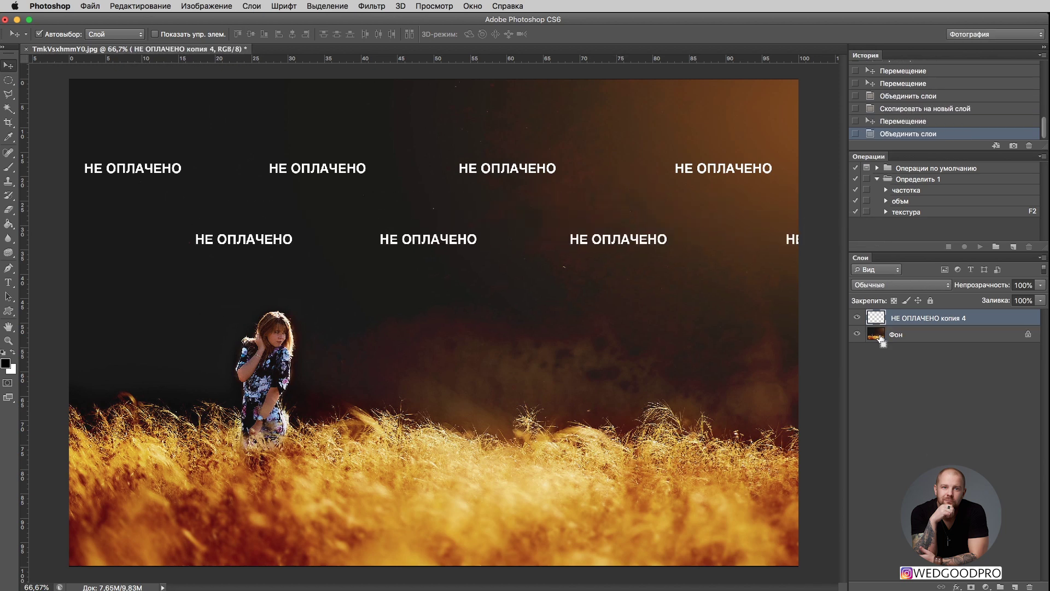
- Copy the two-row block lower in the image and merge everything into one four-row layer
key(ctrl+j)
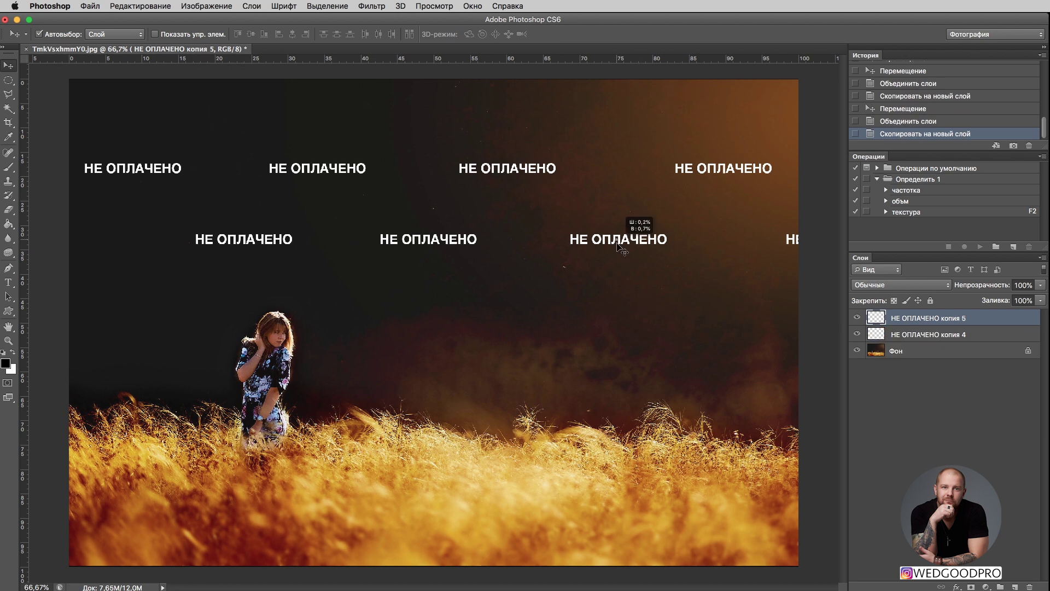
drag(617, 242, 621, 343)
drag(641, 242, 583, 362)
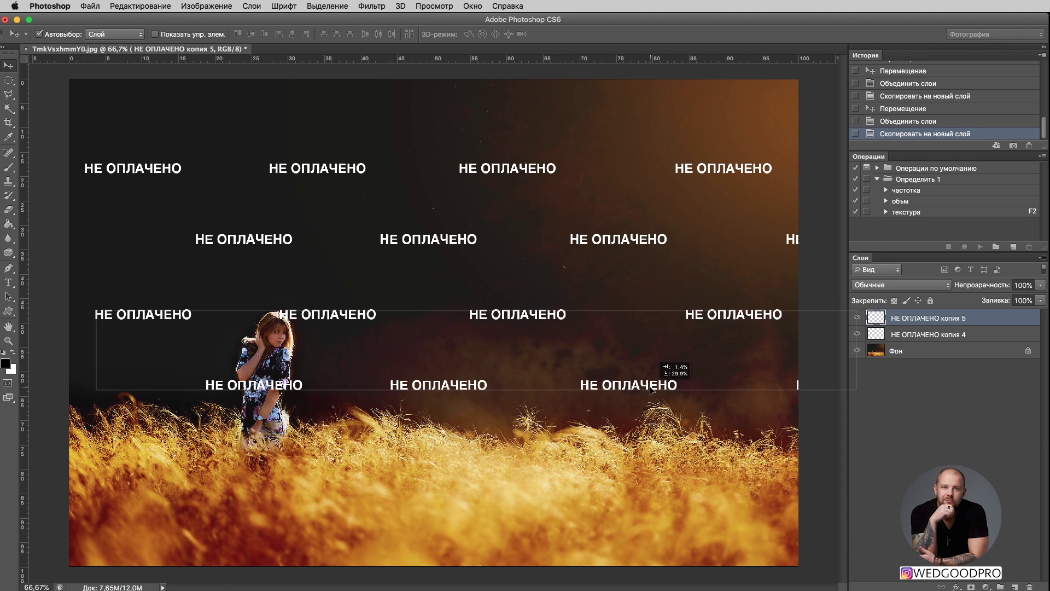
drag(583, 363, 651, 389)
shift+click(875, 335)
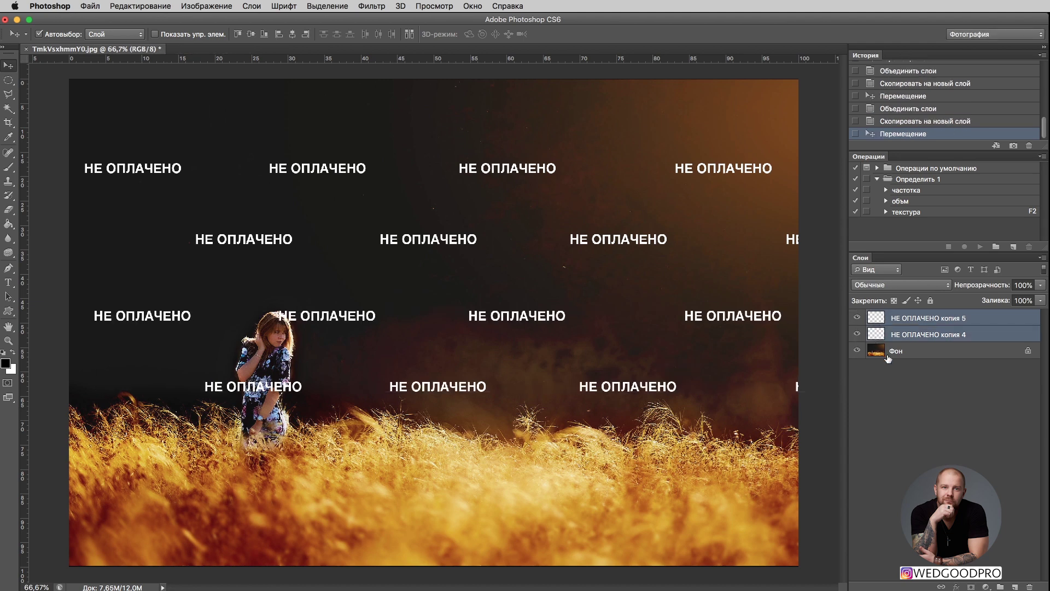
key(ctrl+e)
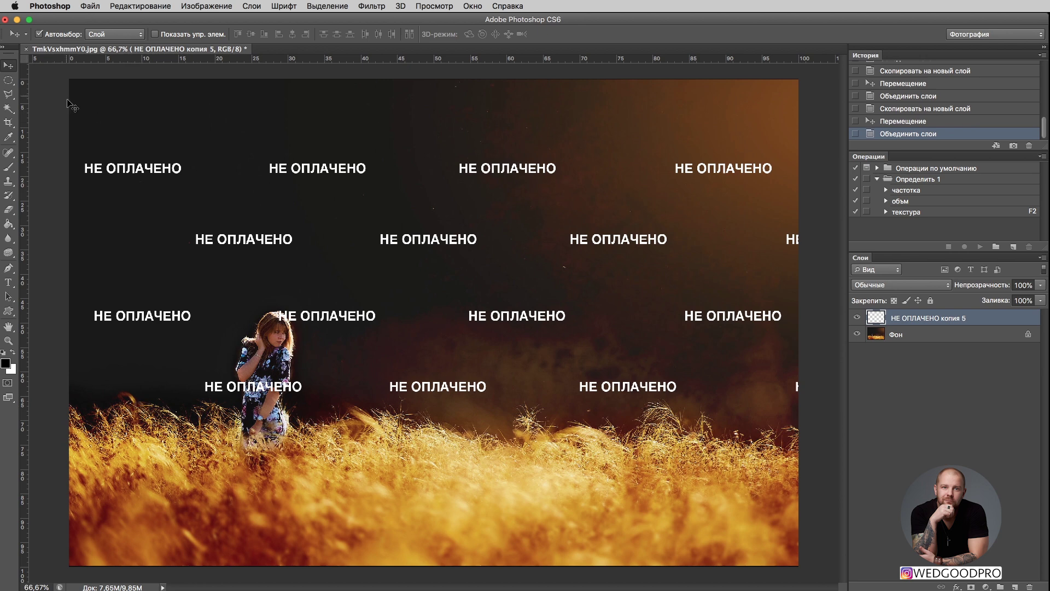
- Merge the watermark copies and rotate the layer about -11° so the rows tilt
mouse_move(503, 322)
mouse_down()
mouse_move(495, 255)
mouse_move(528, 391)
mouse_move(539, 328)
mouse_up()
key(ctrl+e)
key(ctrl+t)
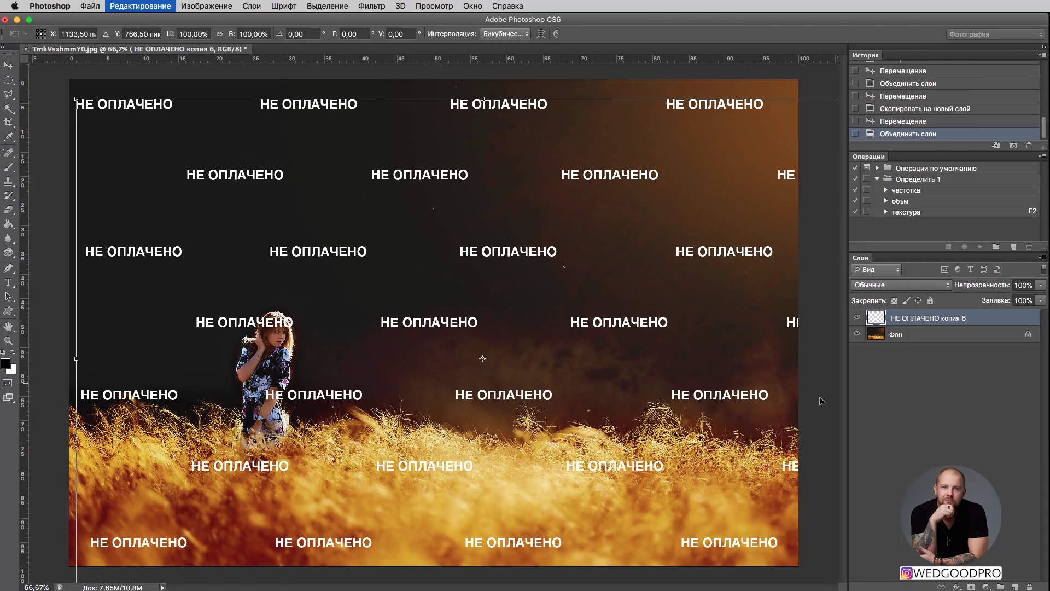
drag(756, 144, 692, 126)
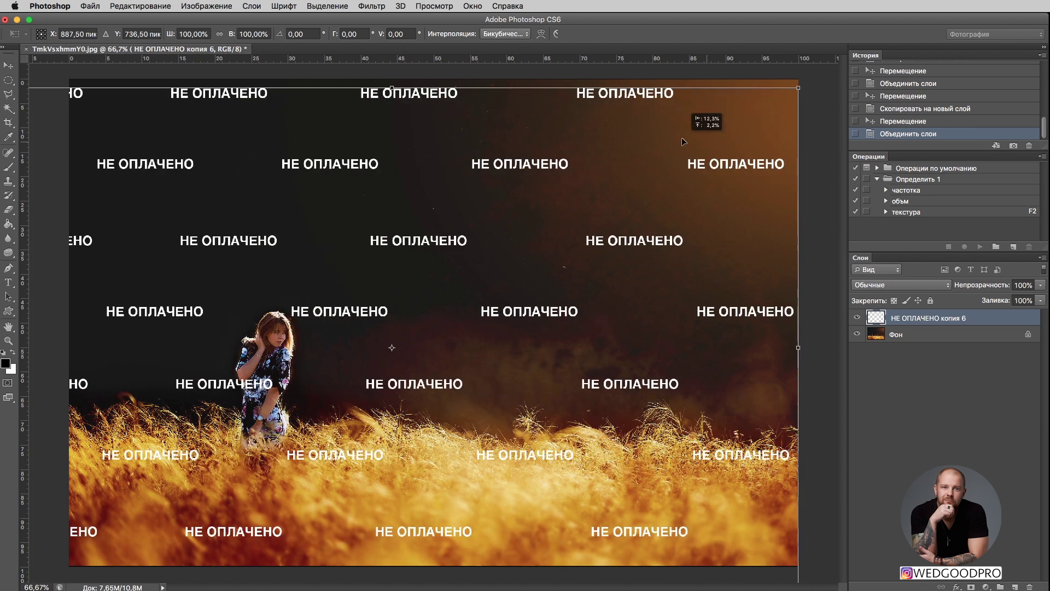
drag(828, 300, 830, 226)
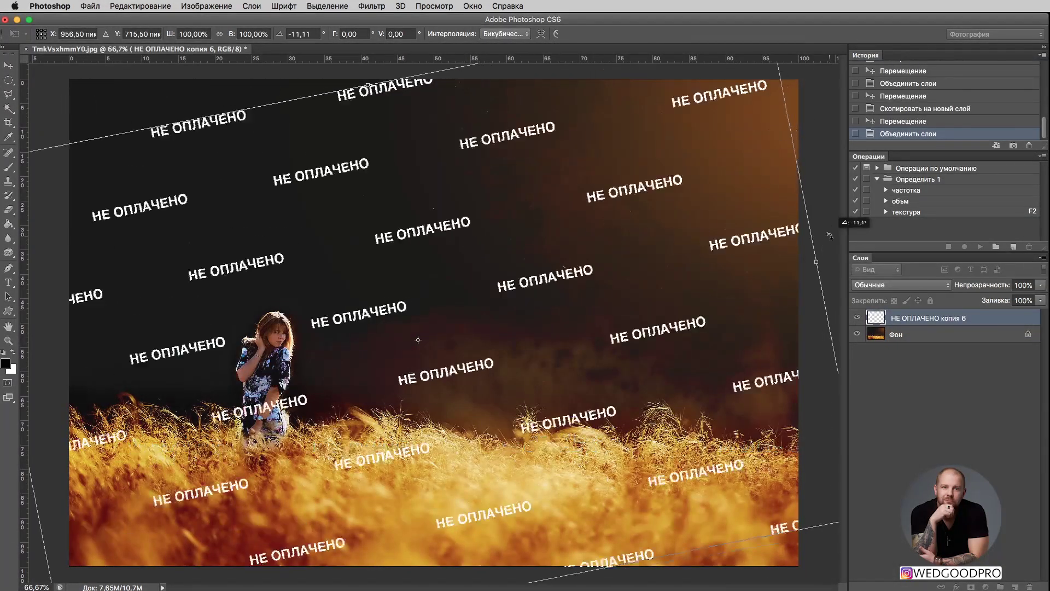
key(Return)
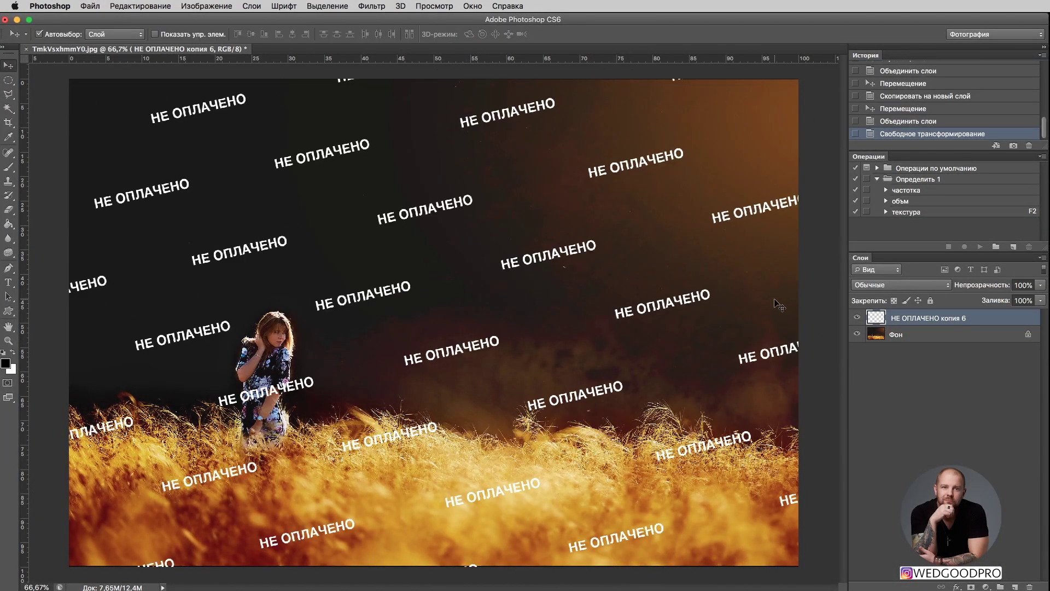
- Lower the watermark opacity to 11% and delete the Фон background layer
click(1040, 285)
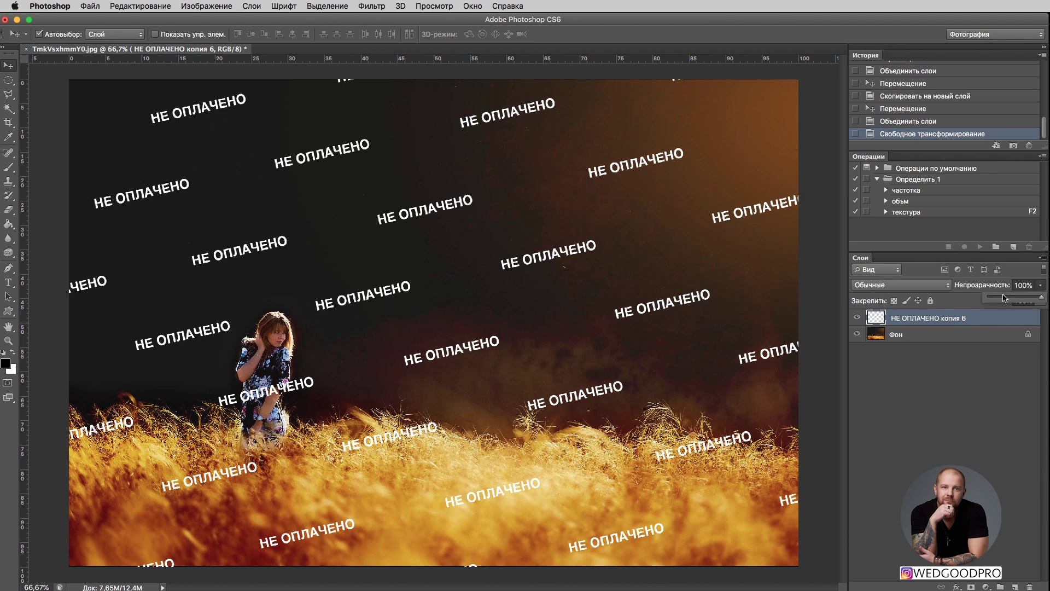
drag(1041, 297, 997, 297)
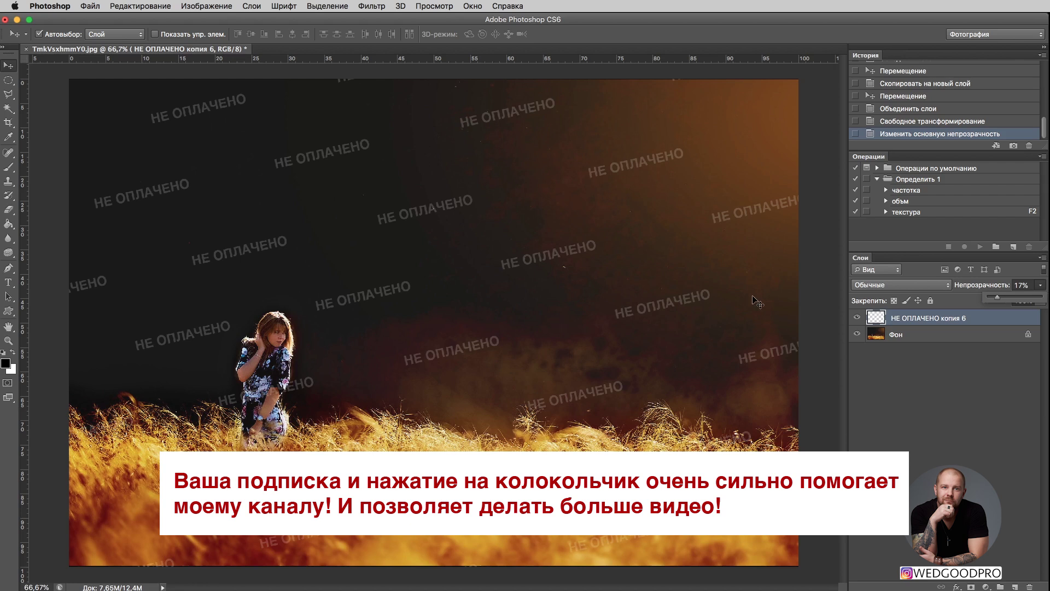
drag(998, 298, 994, 299)
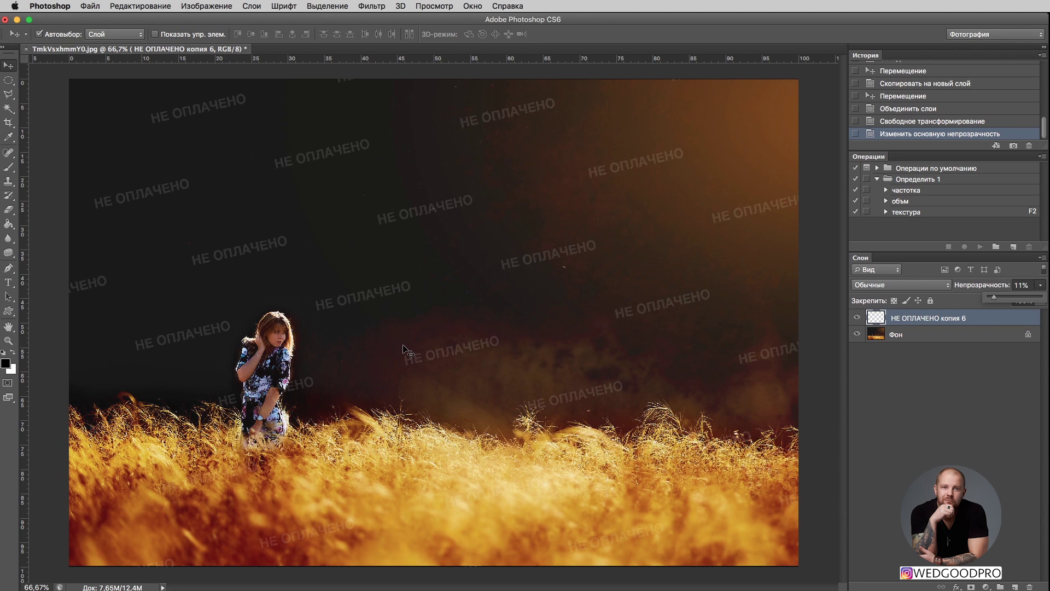
drag(886, 334, 1029, 586)
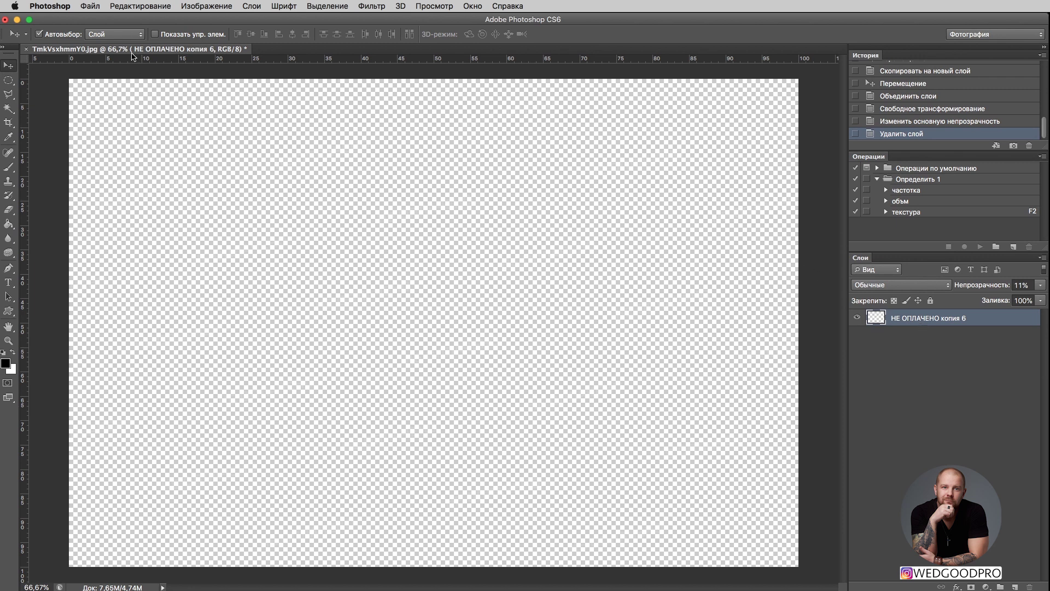
- Save the watermark as неоплачено.psd in Photoshop format, accepting the format options
click(90, 6)
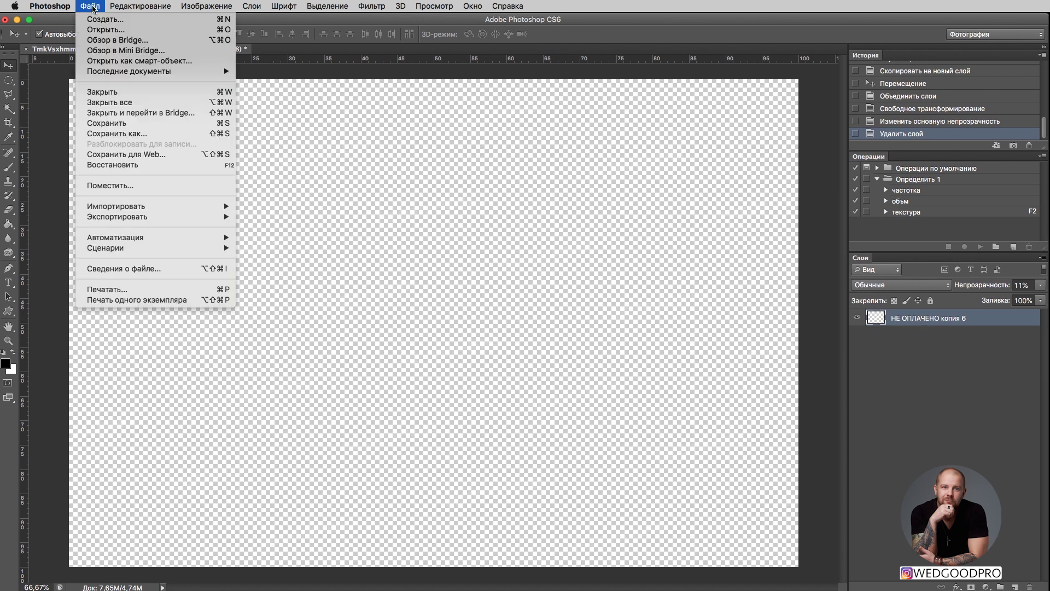
click(131, 134)
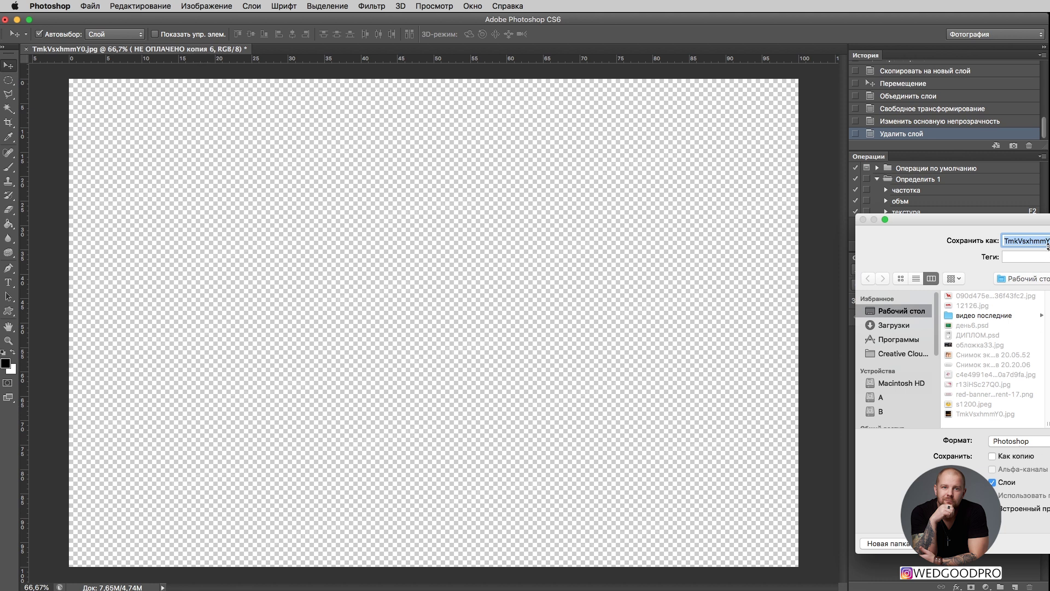
text(неоплачен)
text(о.p)
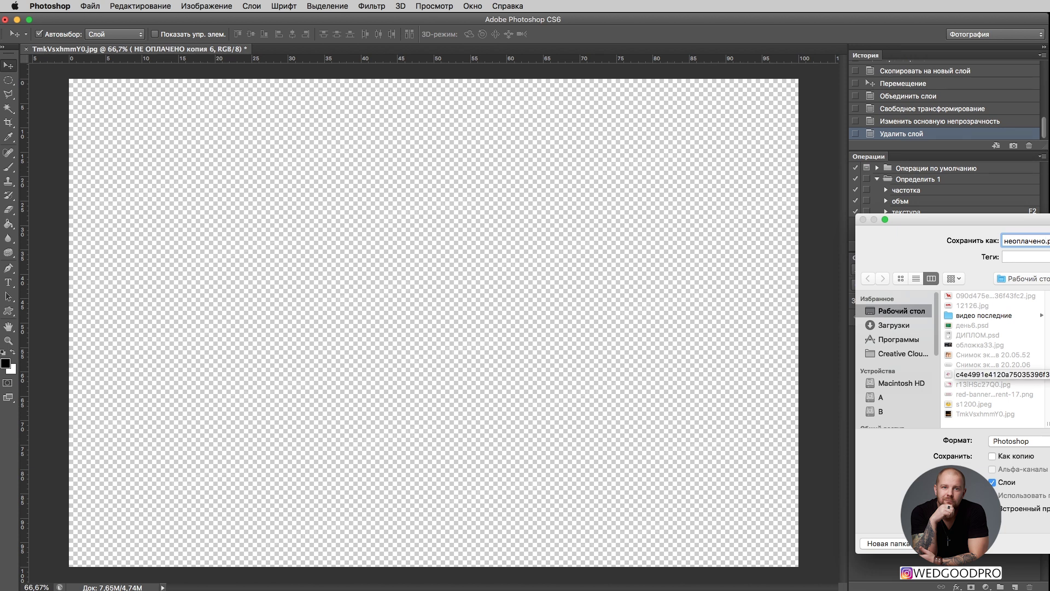
key(Return)
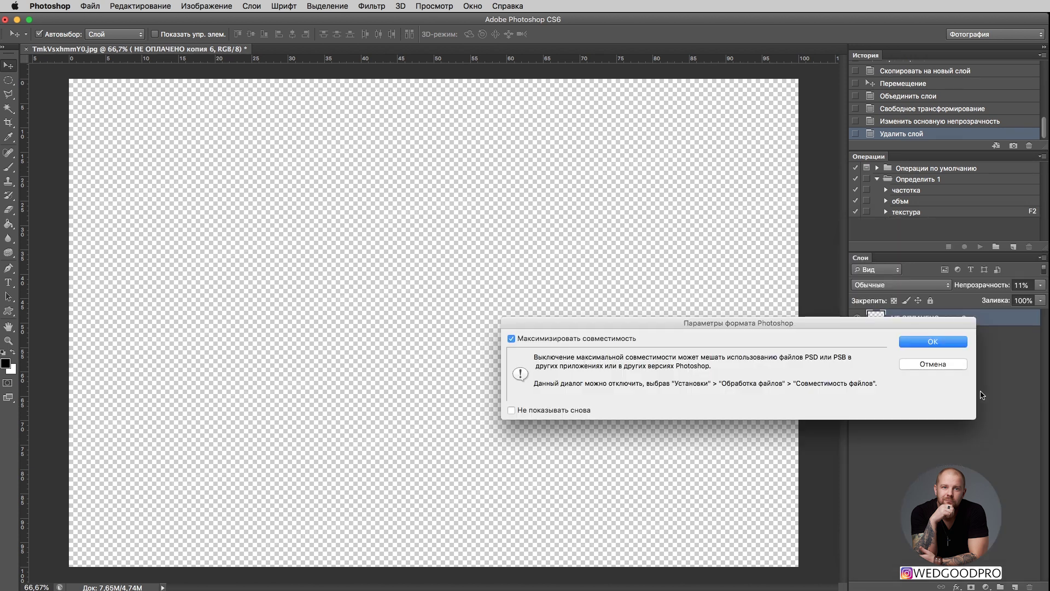
key(Return)
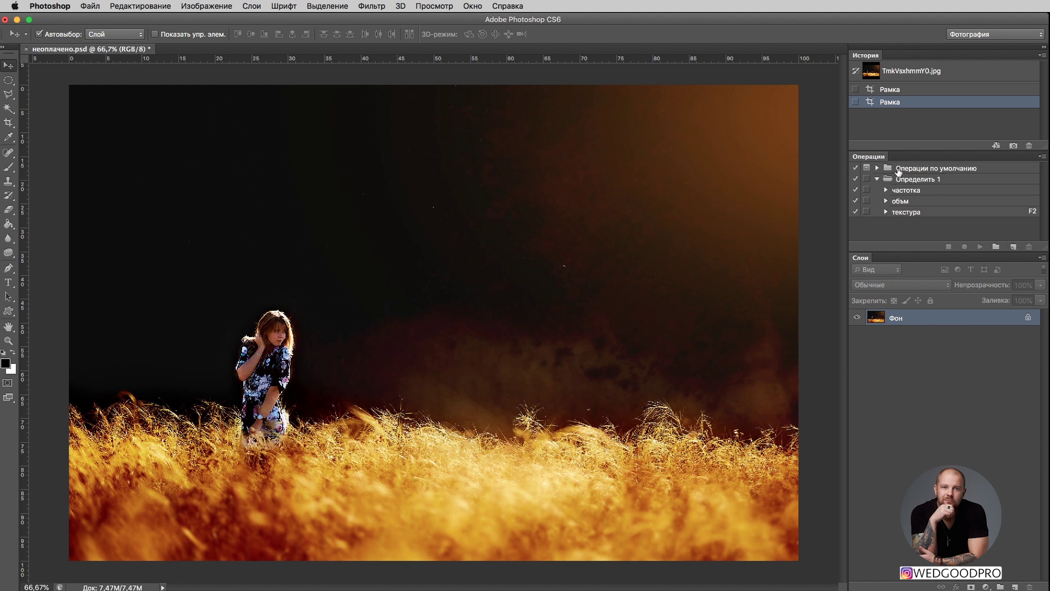
- Show the Actions panel and start recording a new action named неоплачено
click(473, 6)
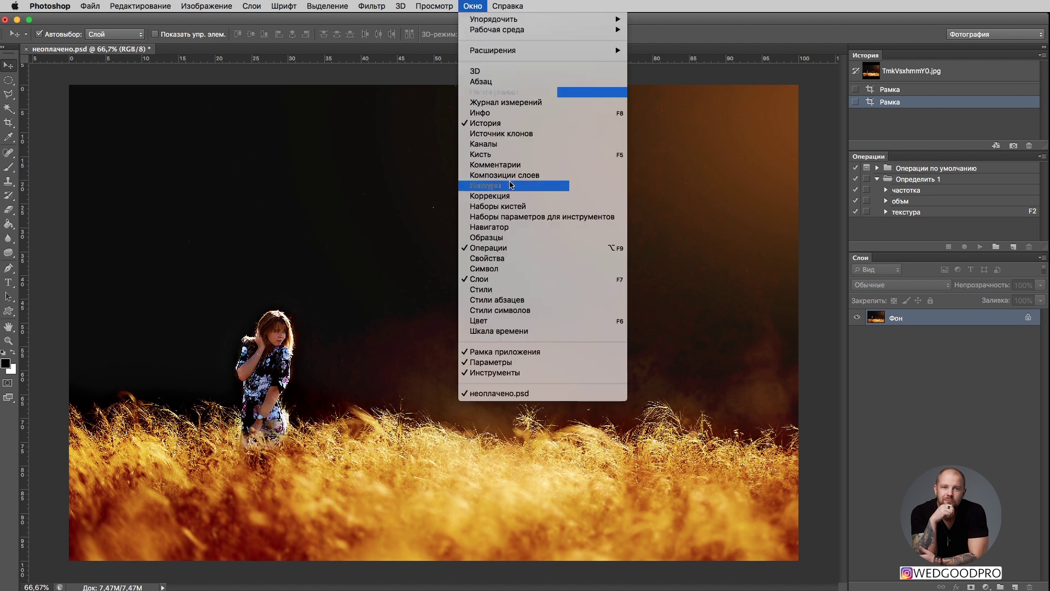
click(930, 410)
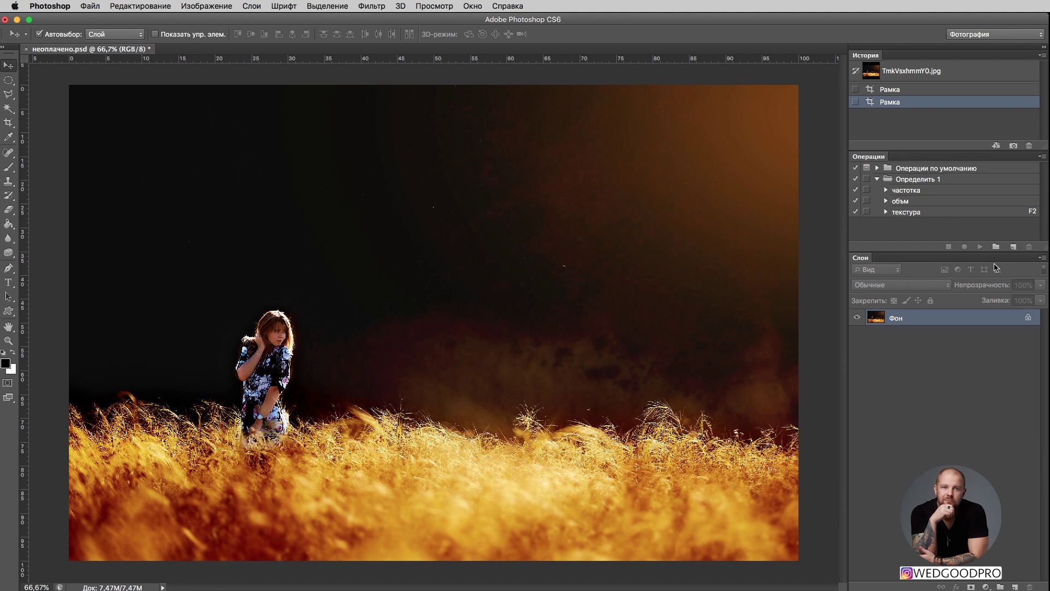
click(1010, 248)
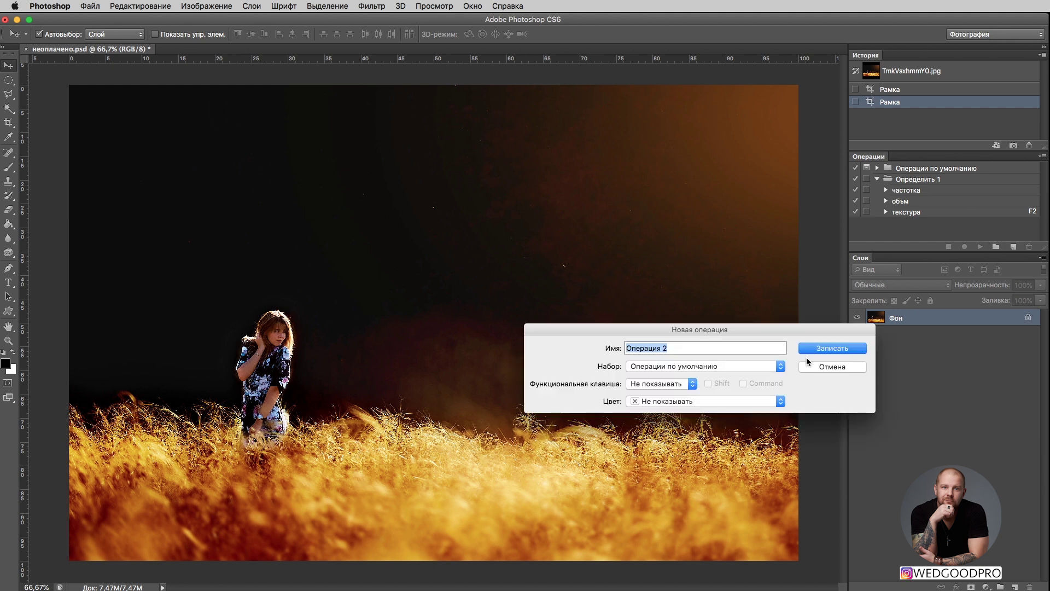
text(не)
text(оплачено)
key(Return)
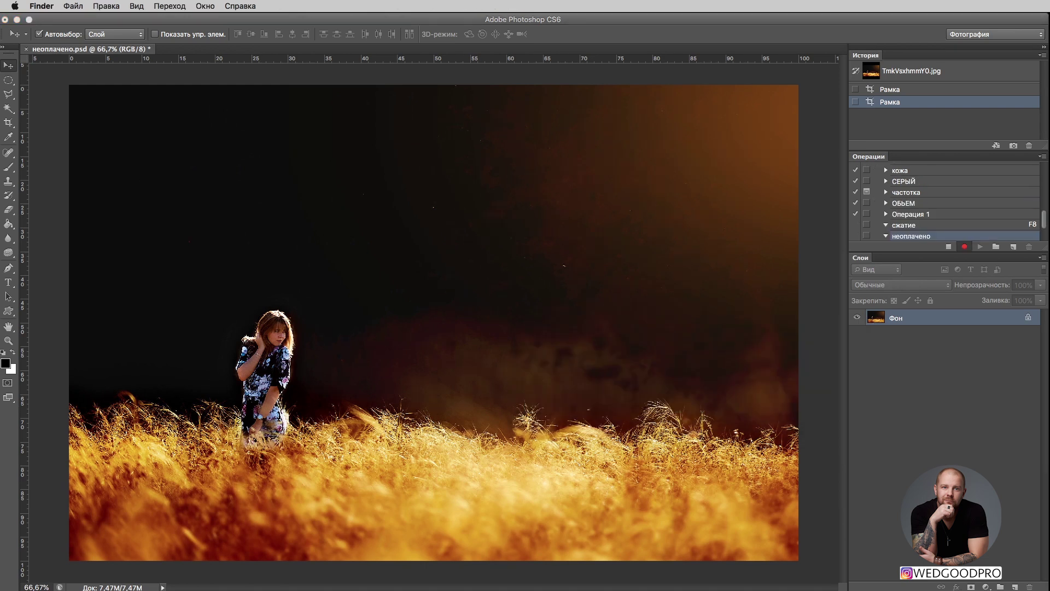
- Place the неоплачено watermark file over the photo and stop recording
drag(802, 345, 366, 281)
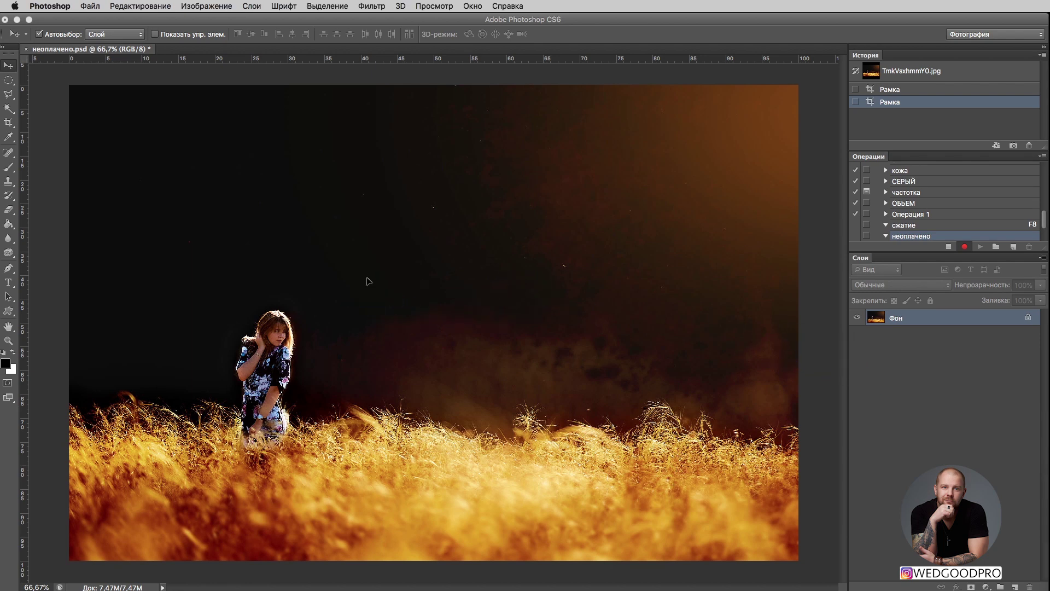
key(Return)
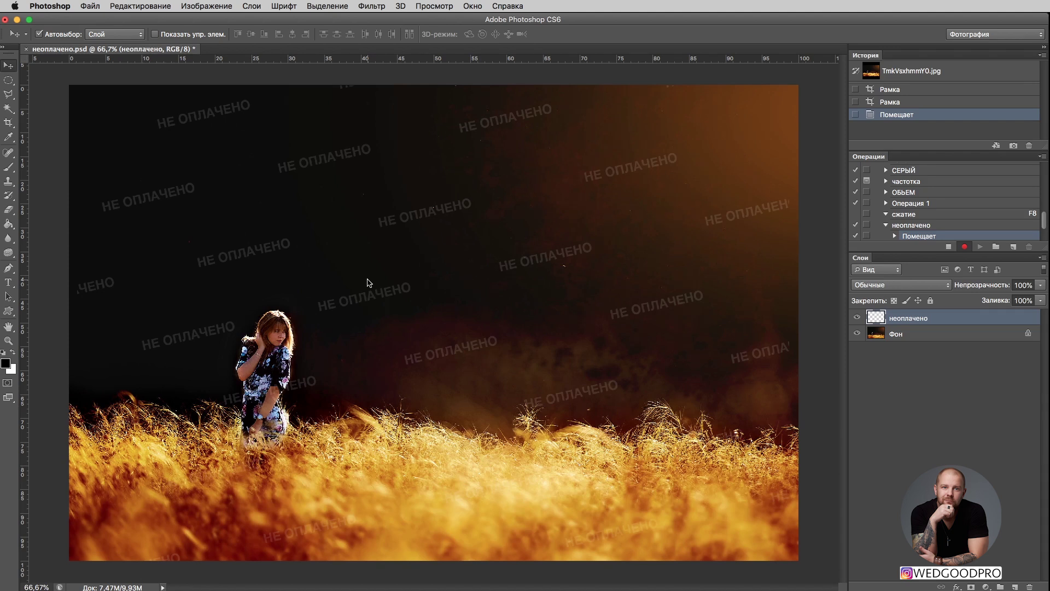
click(948, 247)
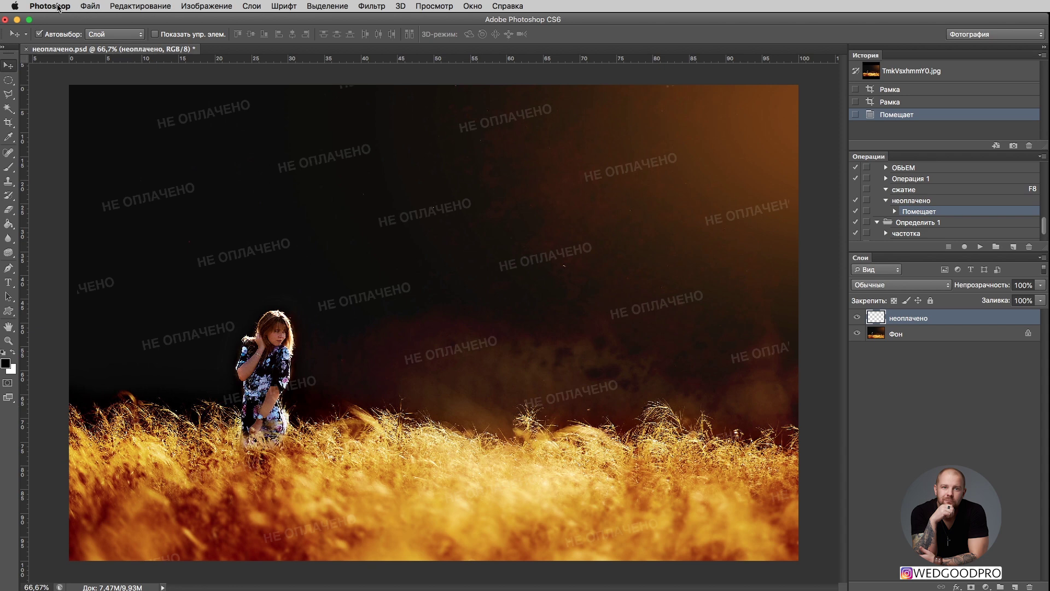
click(56, 8)
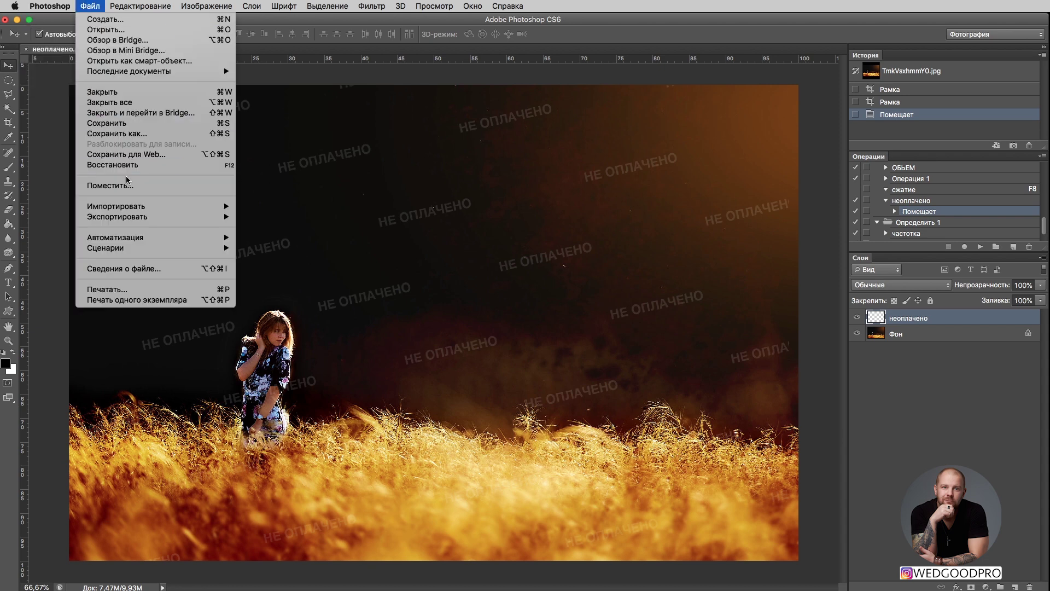
mouse_move(105, 248)
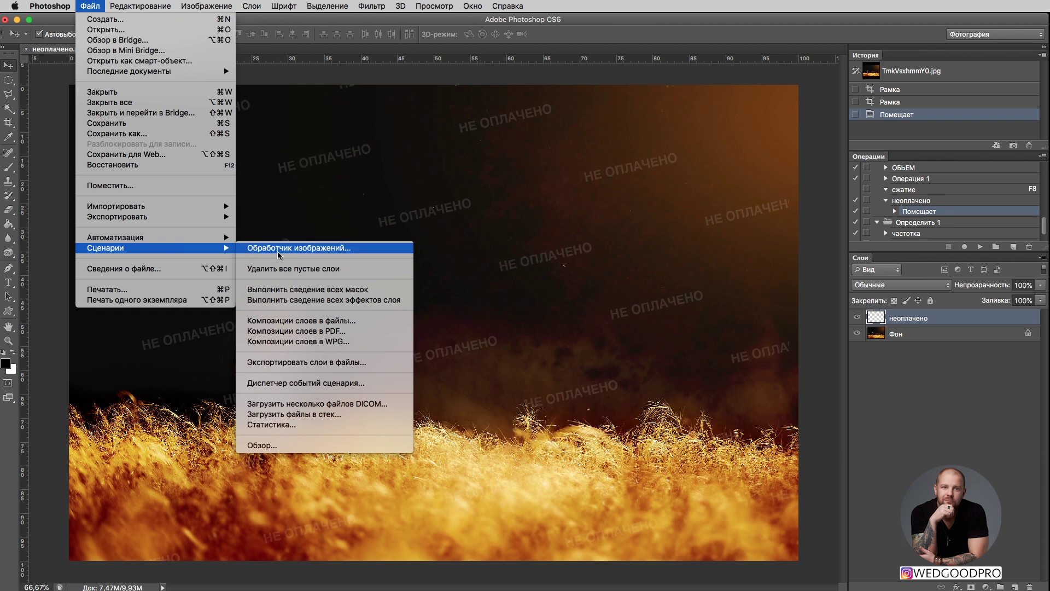
- Set up Image Processor to batch-save the photos as JPEG at quality 5
click(279, 251)
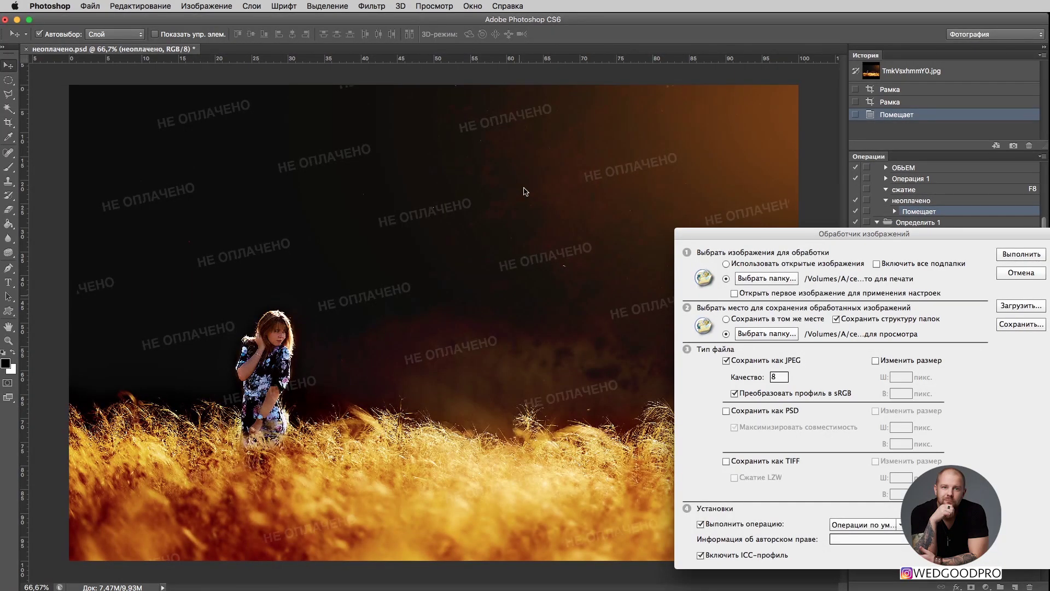
click(782, 376)
text(5)
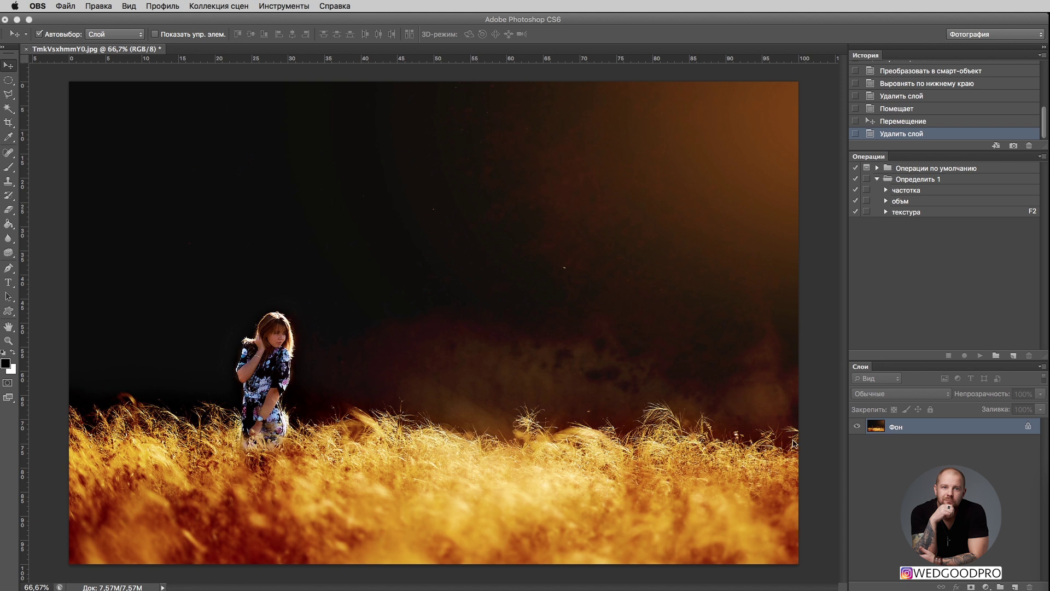
- Add a small white photographer credit near the image centre at 40% opacity
click(23, 288)
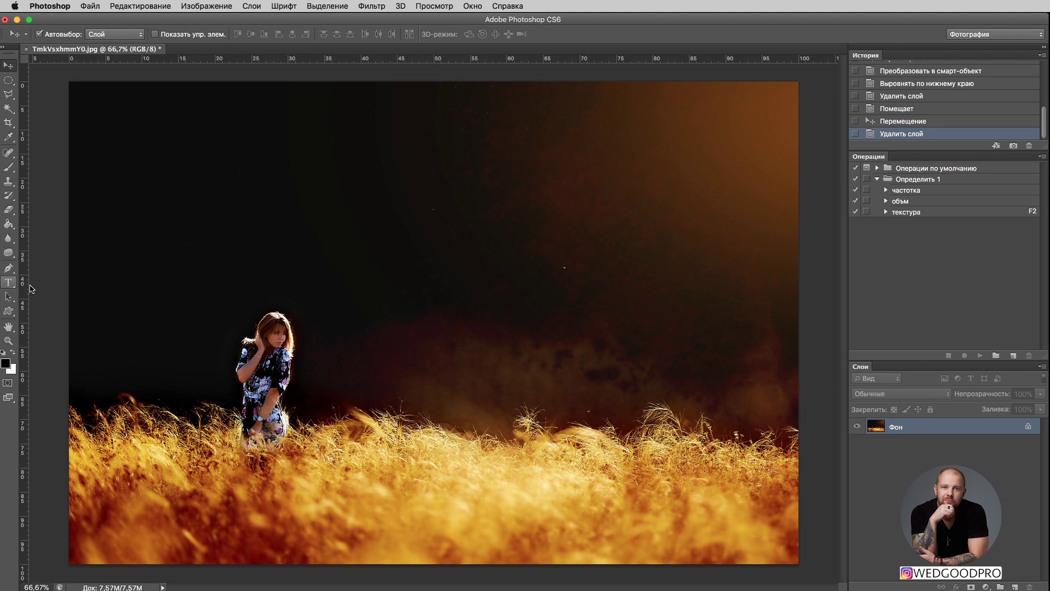
click(8, 282)
click(483, 378)
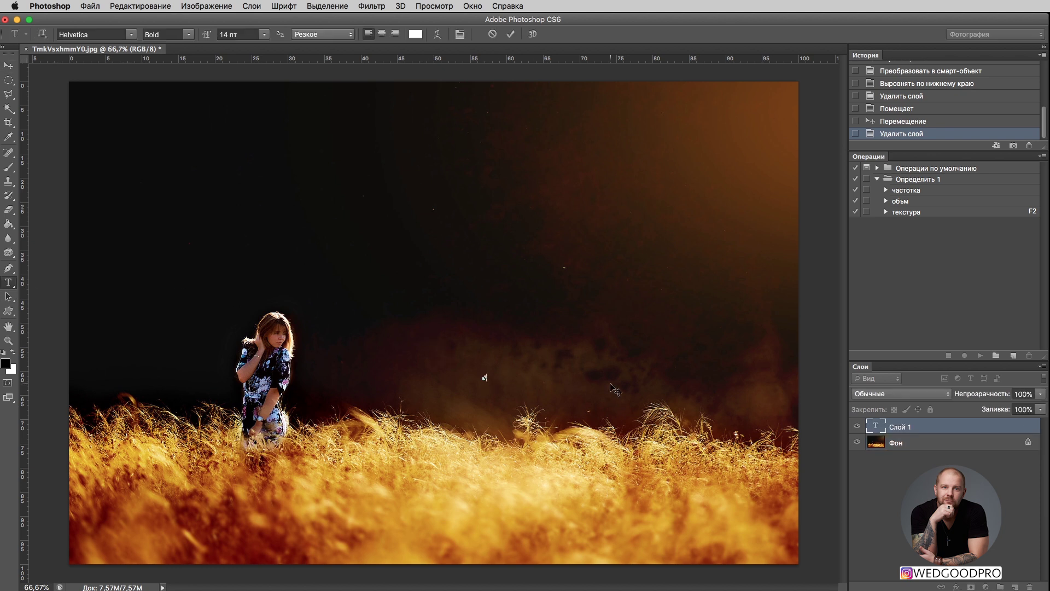
key(ctrl+Return)
key(v)
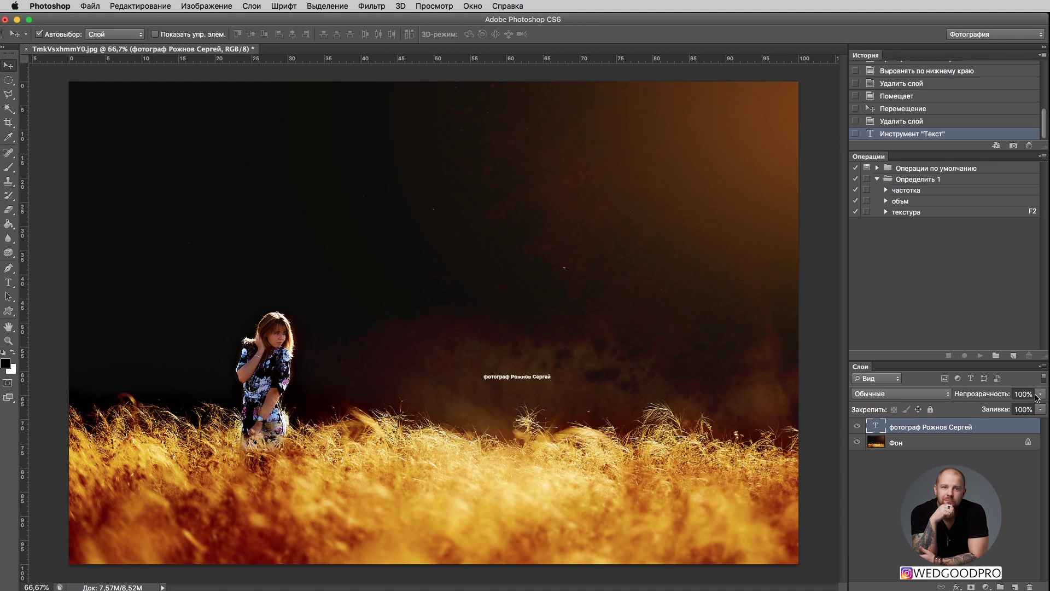
click(1042, 398)
drag(1039, 406, 1004, 409)
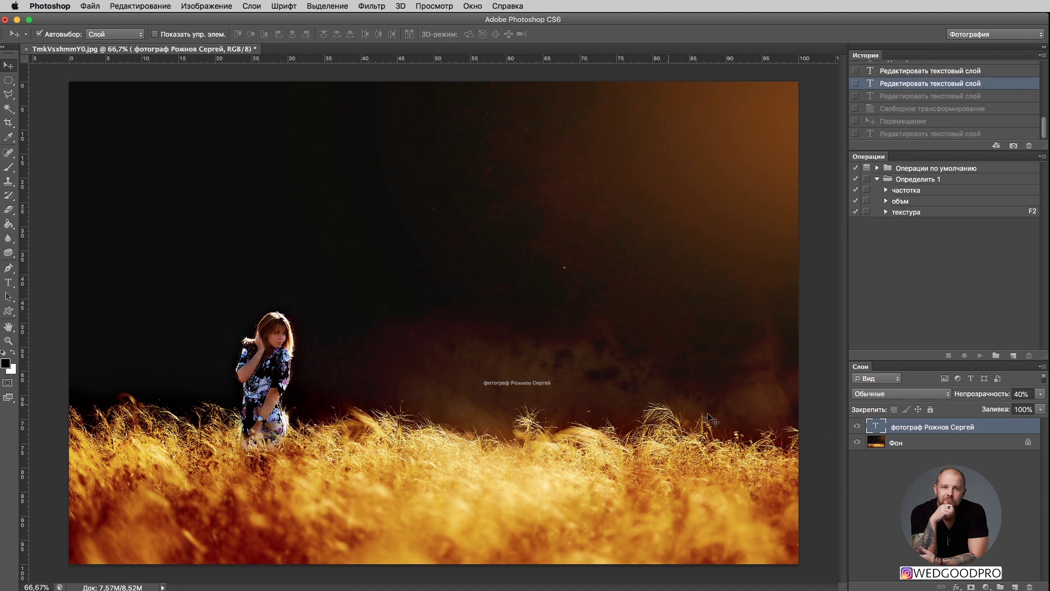
- Insert a © sign at the start of the credit text
double_click(877, 428)
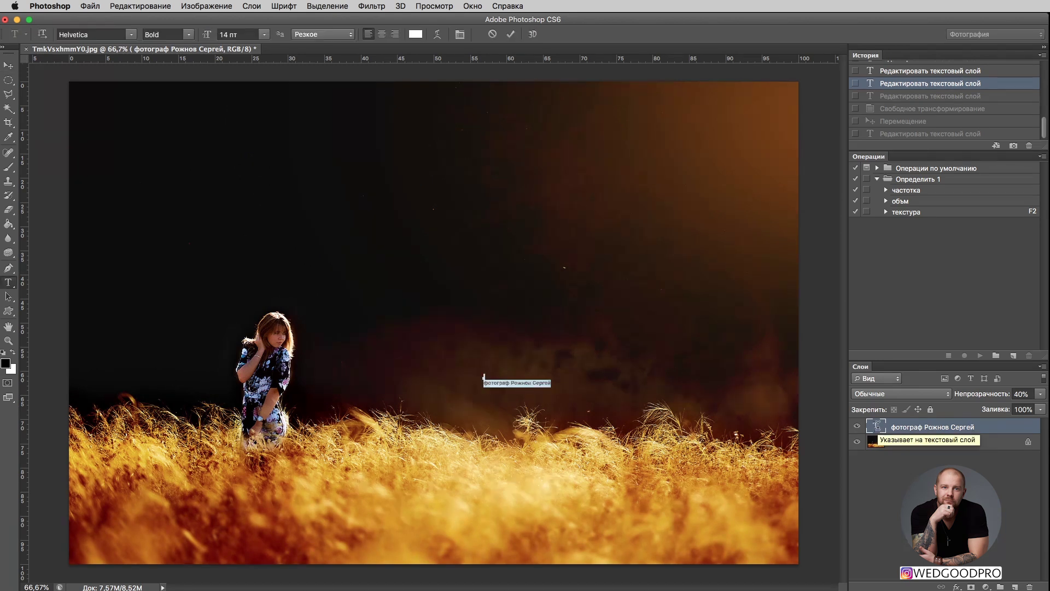
click(486, 383)
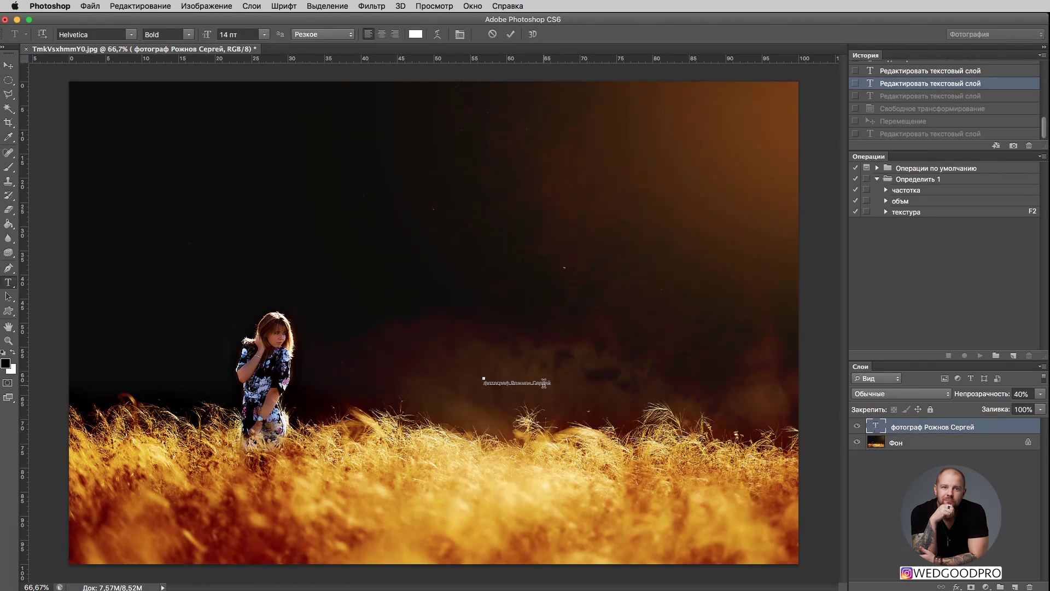
key(Delete)
text(Ф)
key(BackSpace)
text(© ф)
click(8, 66)
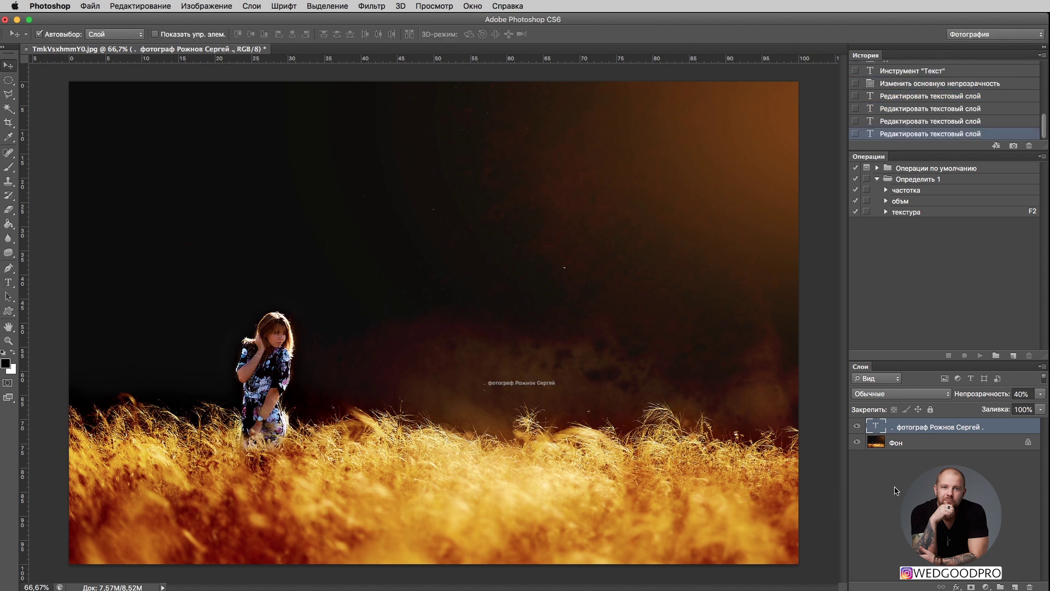
- Rotate the credit 90° counter-clockwise and set its opacity to 26%
key(ctrl+t)
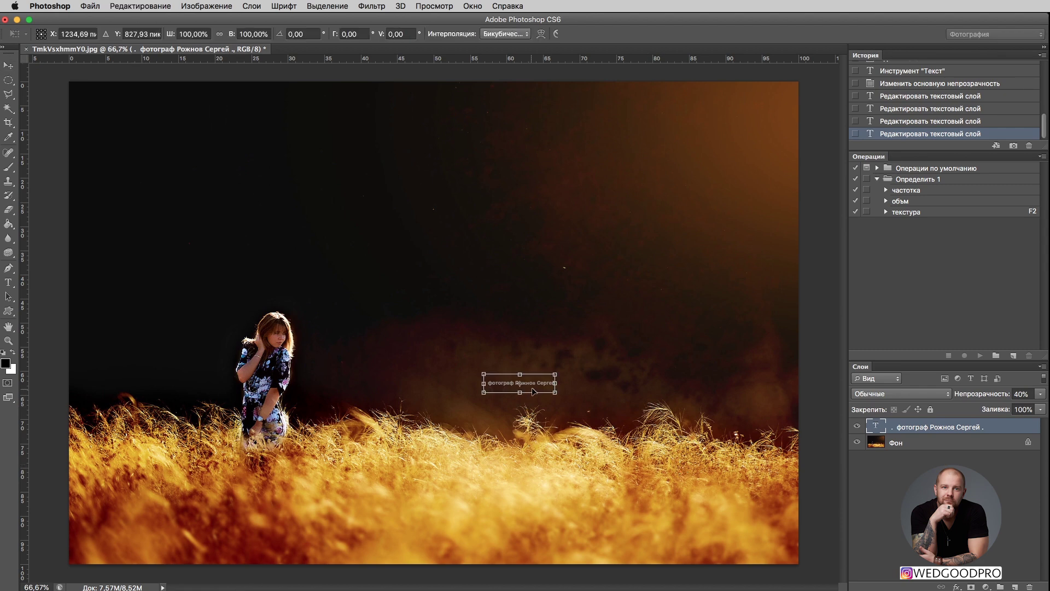
right_click(532, 387)
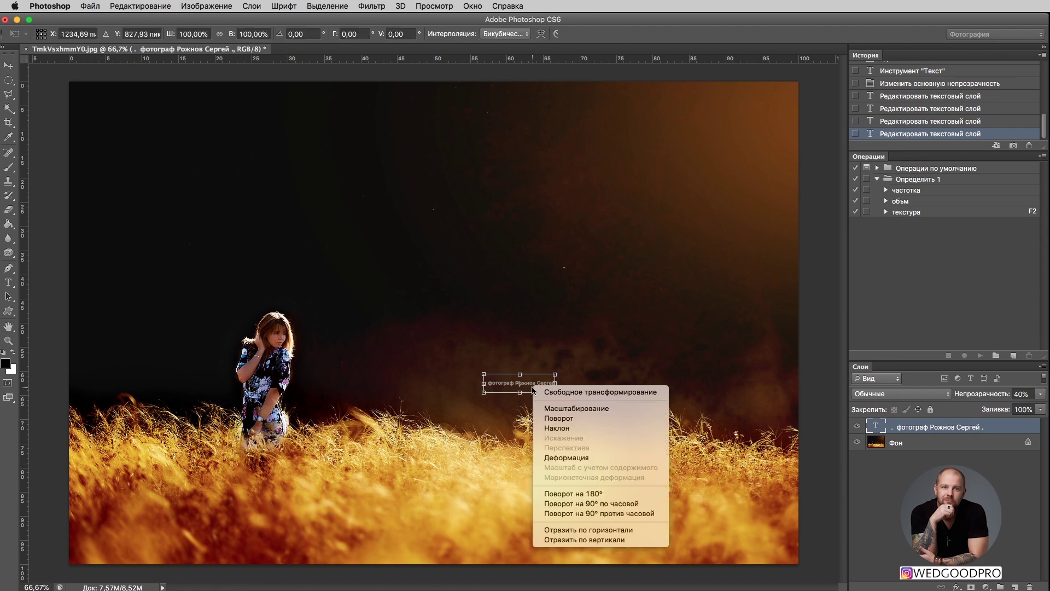
click(606, 514)
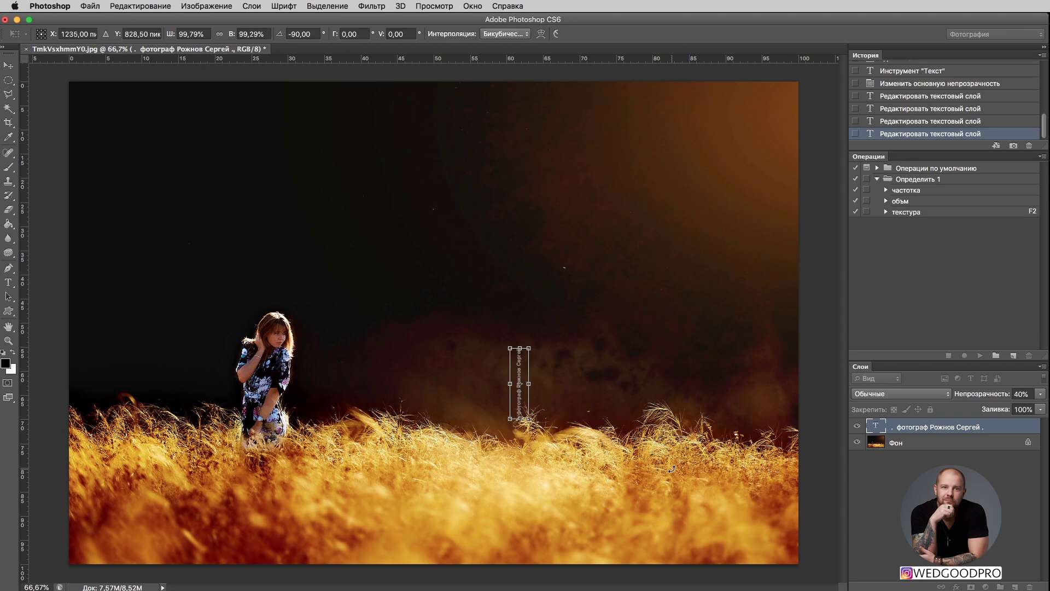
key(Return)
mouse_move(524, 390)
mouse_down()
mouse_move(787, 508)
mouse_move(792, 528)
mouse_up()
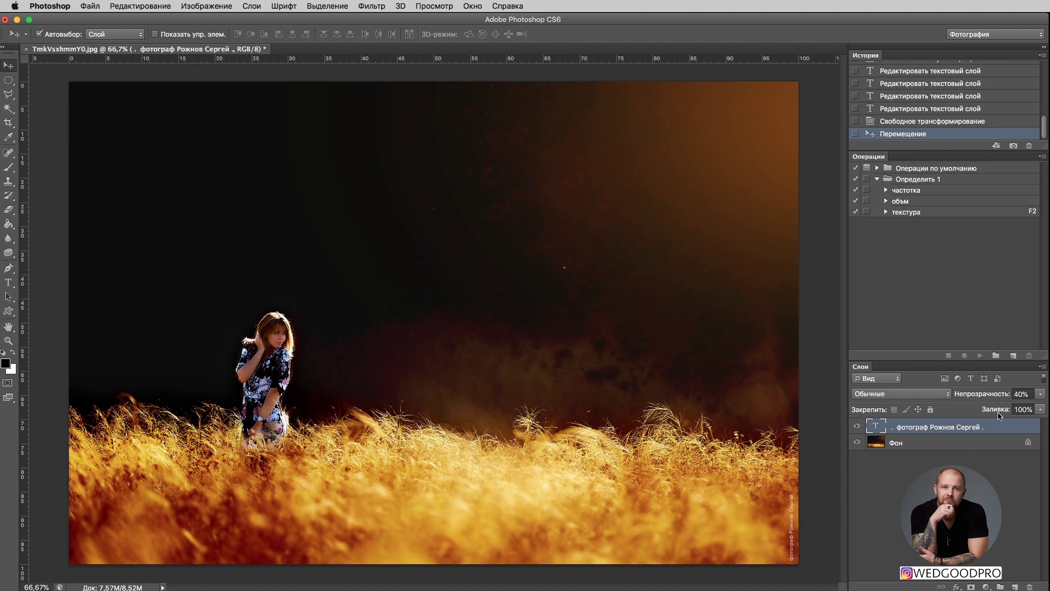
drag(1041, 392, 1005, 408)
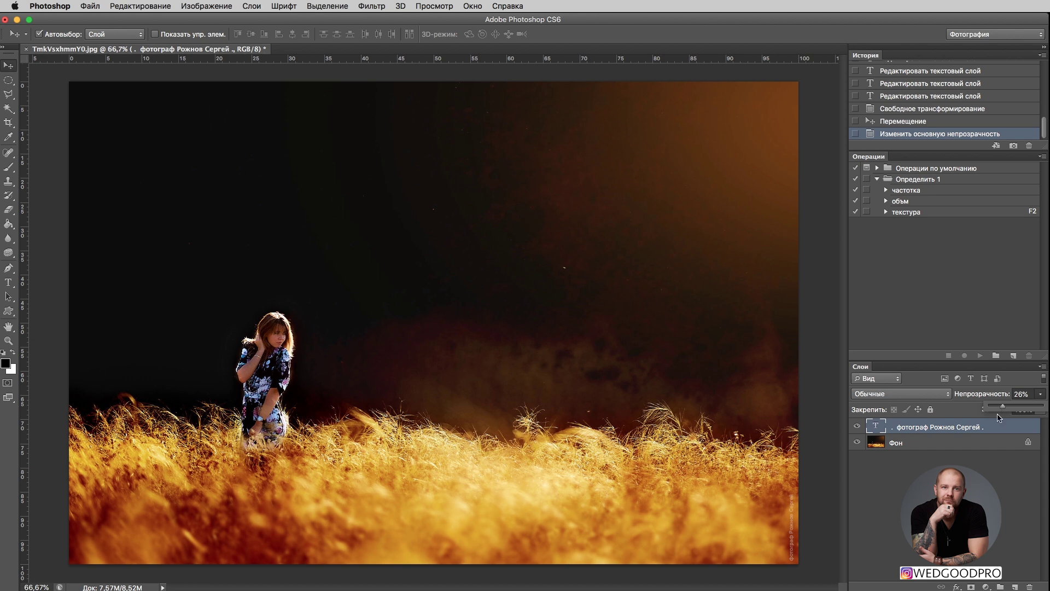
- Move the vertical credit to the image middle and begin cropping a narrow strip around it
click(857, 442)
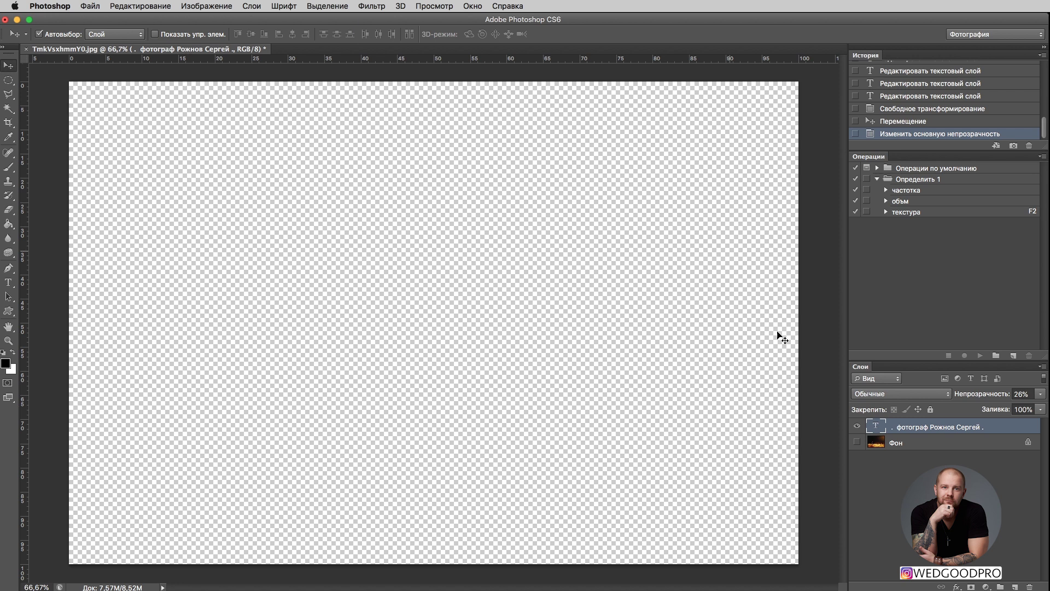
click(857, 442)
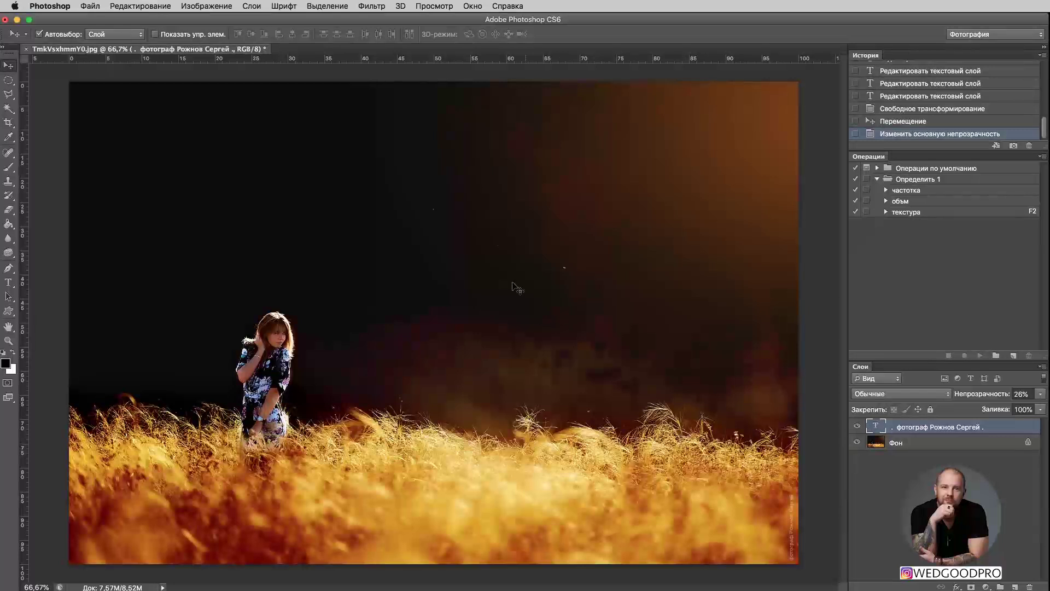
mouse_move(773, 521)
mouse_down()
mouse_move(736, 474)
mouse_move(789, 523)
mouse_up()
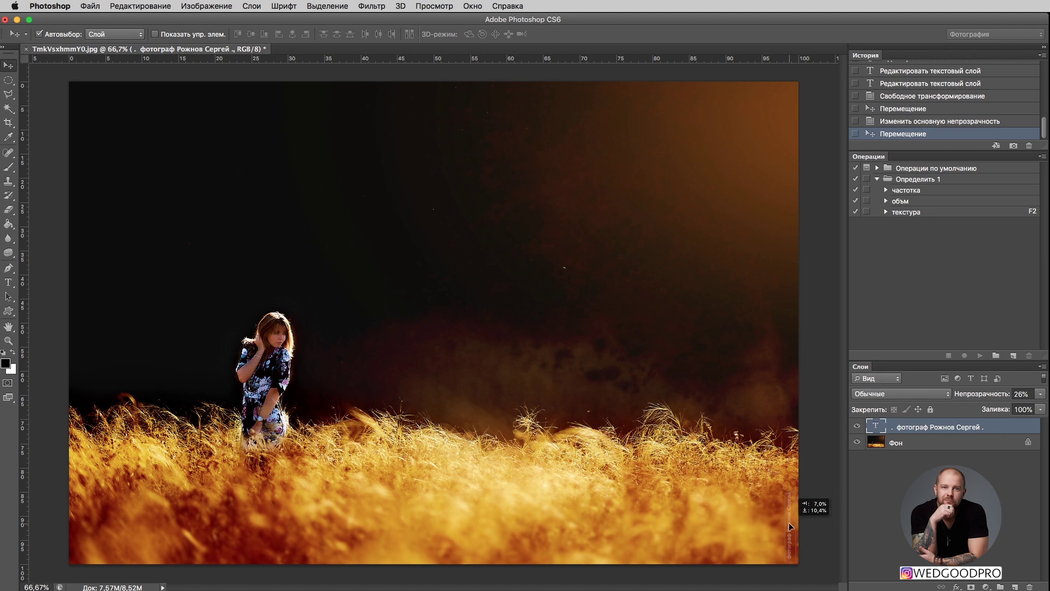
drag(789, 523, 517, 307)
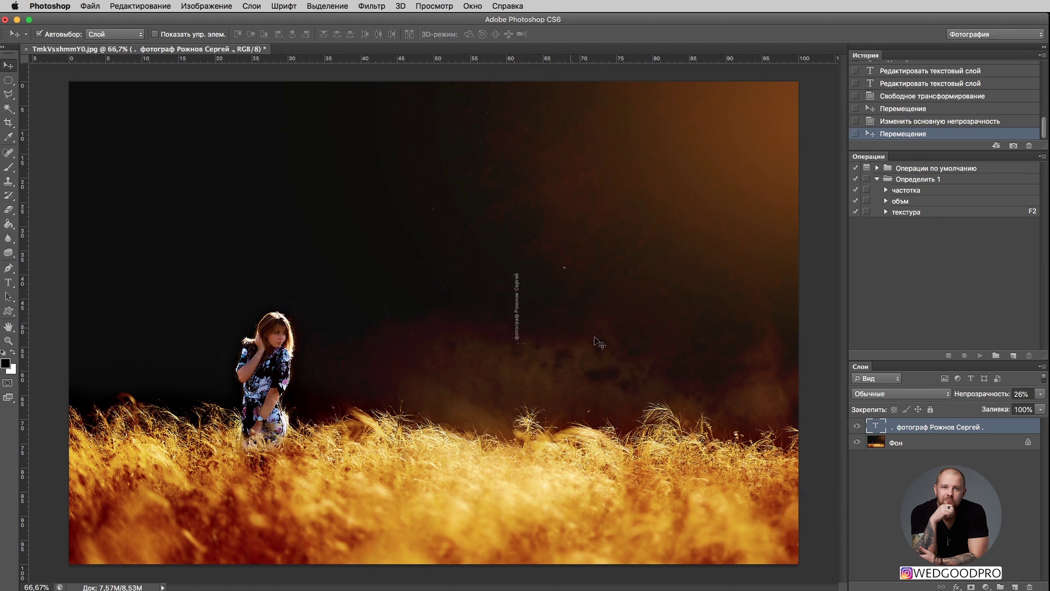
key(c)
drag(69, 328, 289, 342)
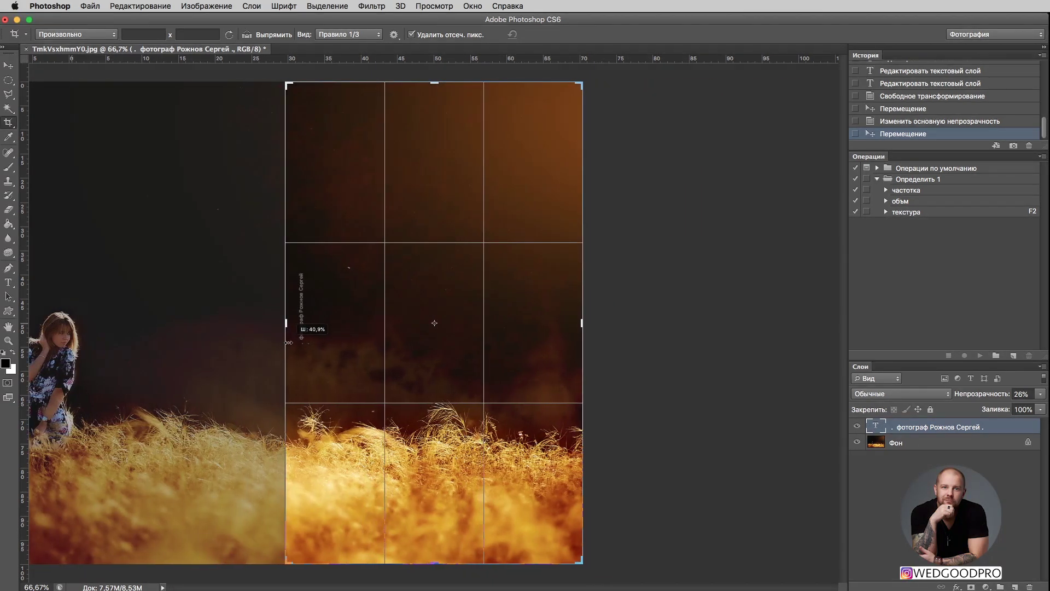
- Apply the crop and delete the Фон background layer, leaving only the credit
key(Return)
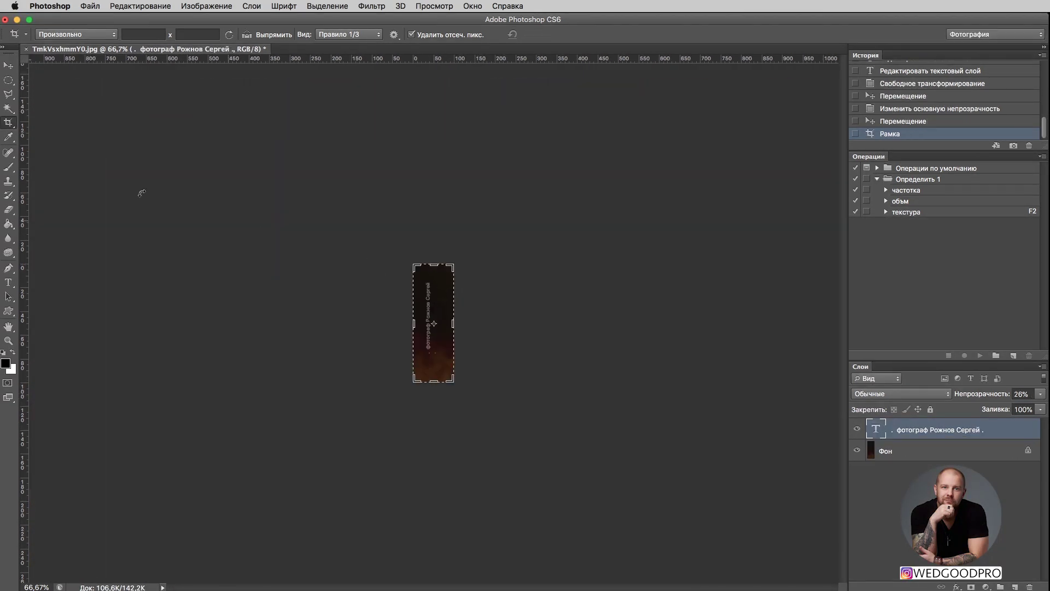
click(857, 466)
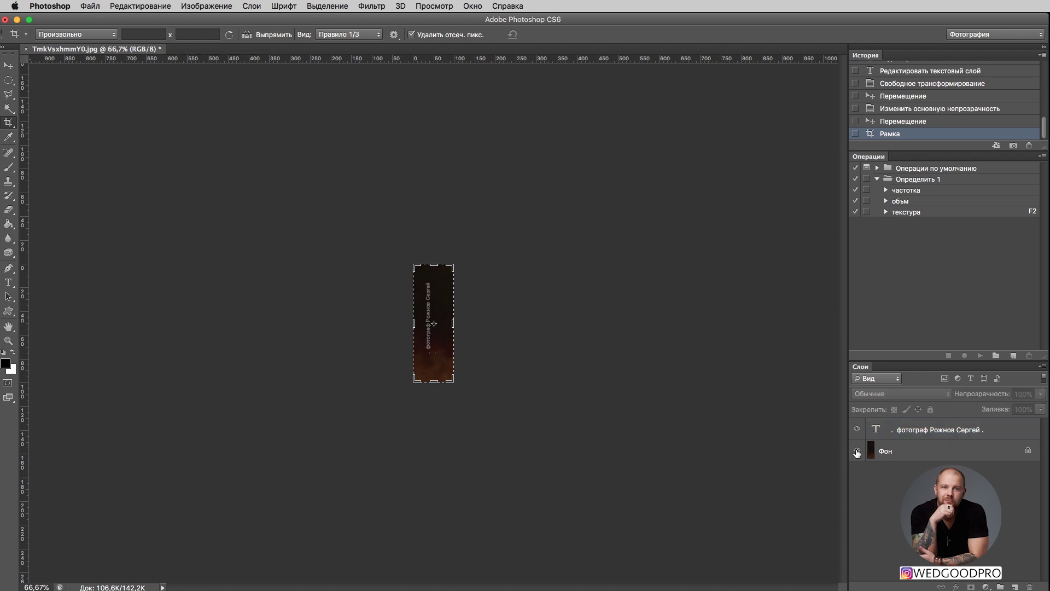
click(856, 450)
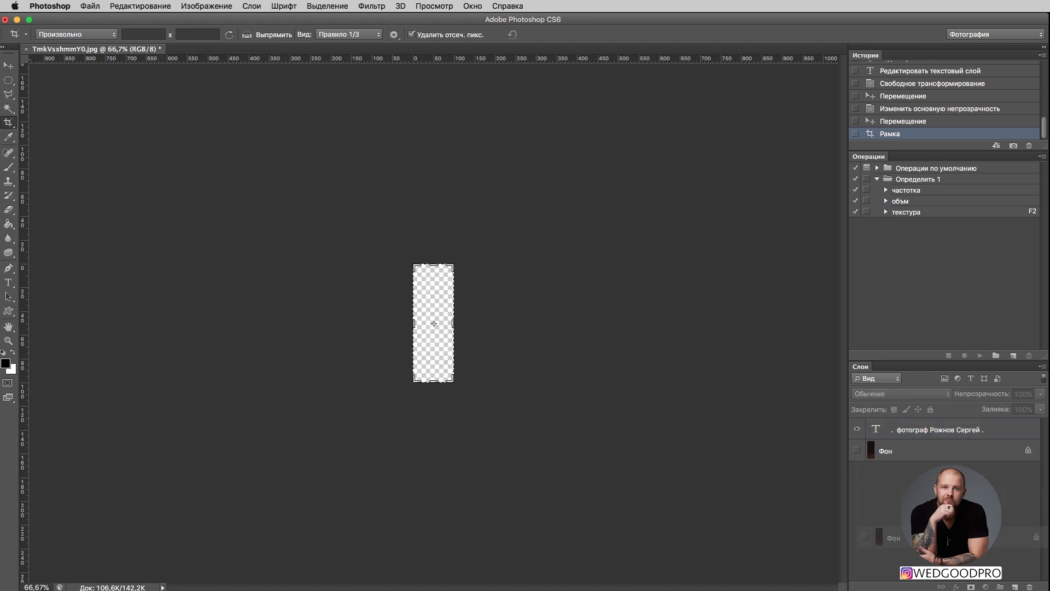
click(1030, 587)
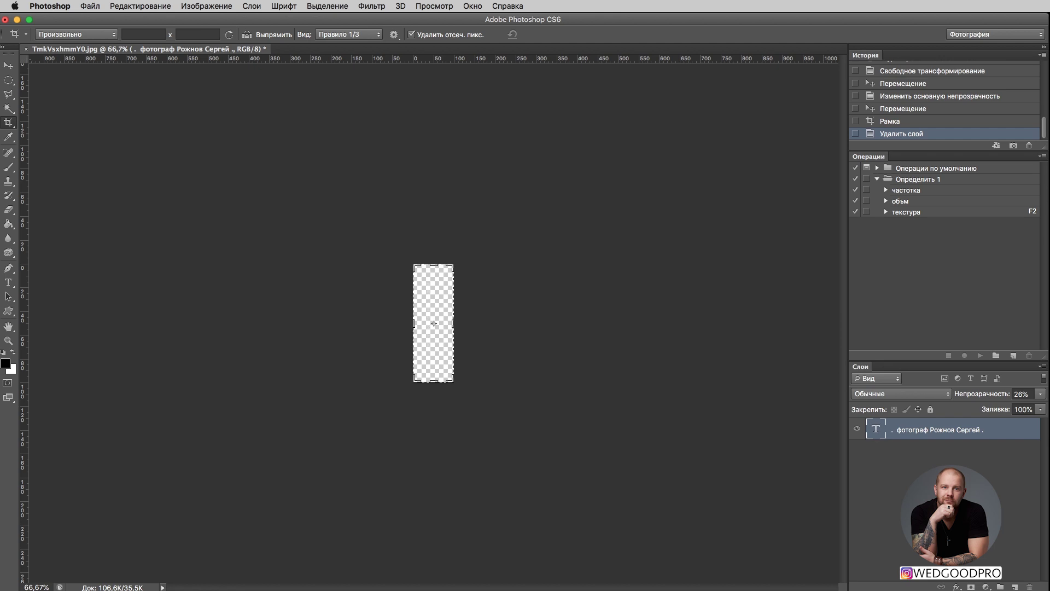
click(91, 6)
key(super+shift+s)
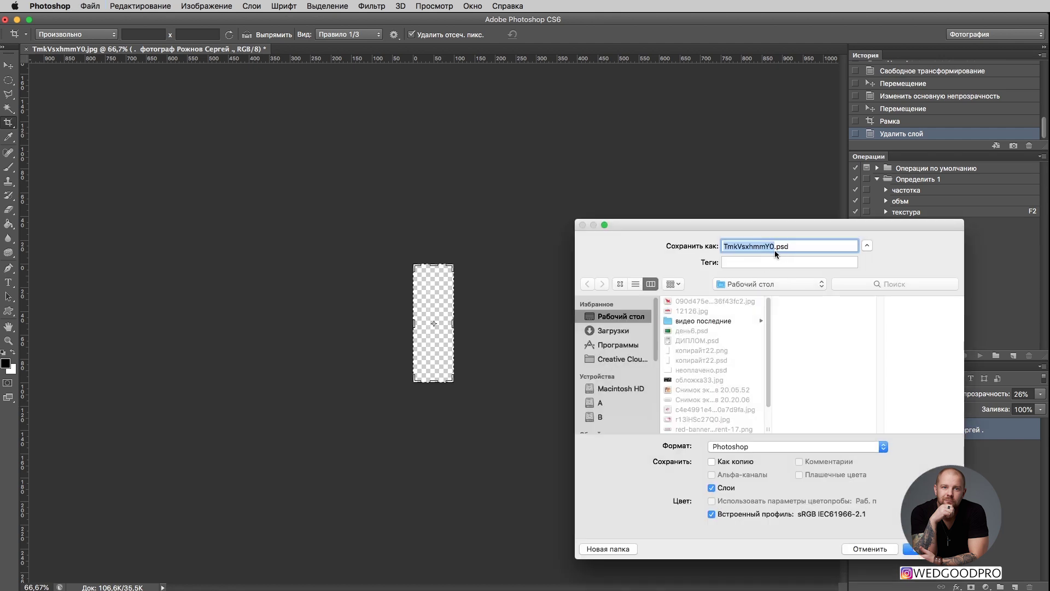
- Save the strip as копирайт333.psd, then revert to the third Рамка history state
text(копирайт)
text(333)
click(912, 549)
click(916, 343)
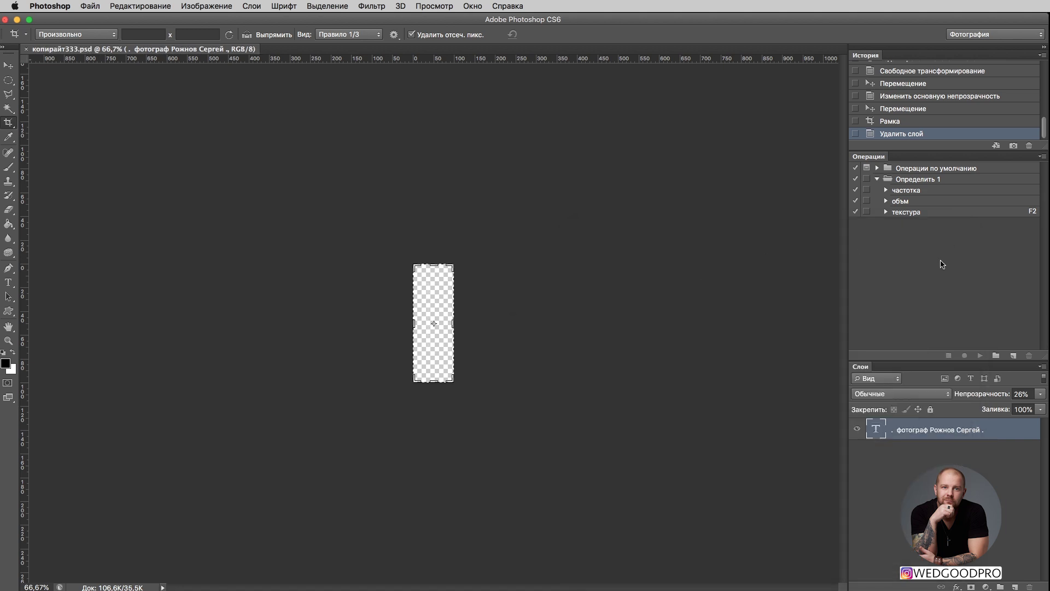
scroll(929, 104, up, 5)
click(907, 116)
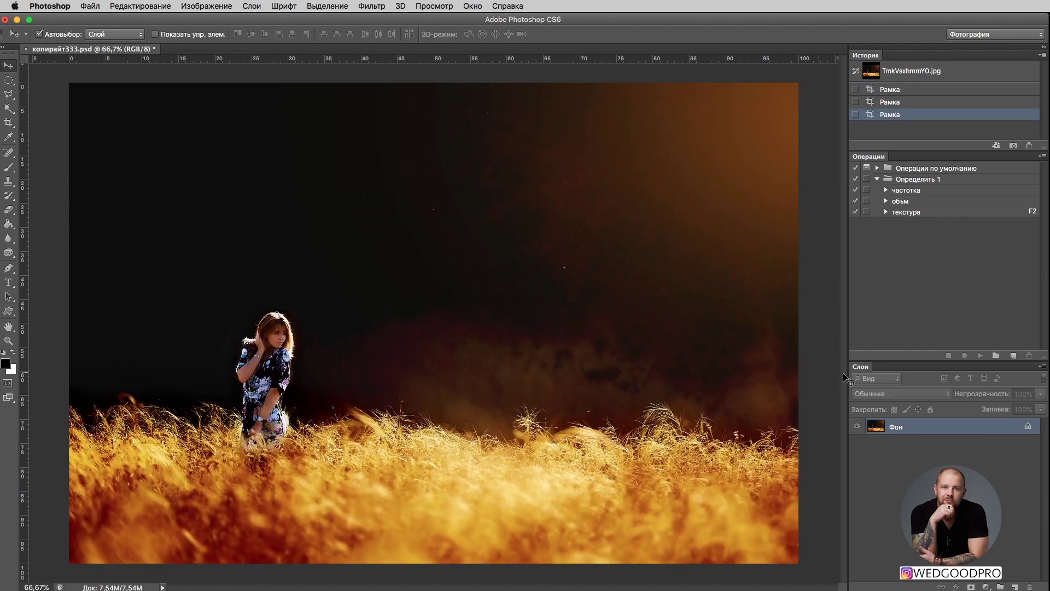
- Start recording a new action 'копирайт' and place копирайт333.psd onto the field photo
click(1014, 357)
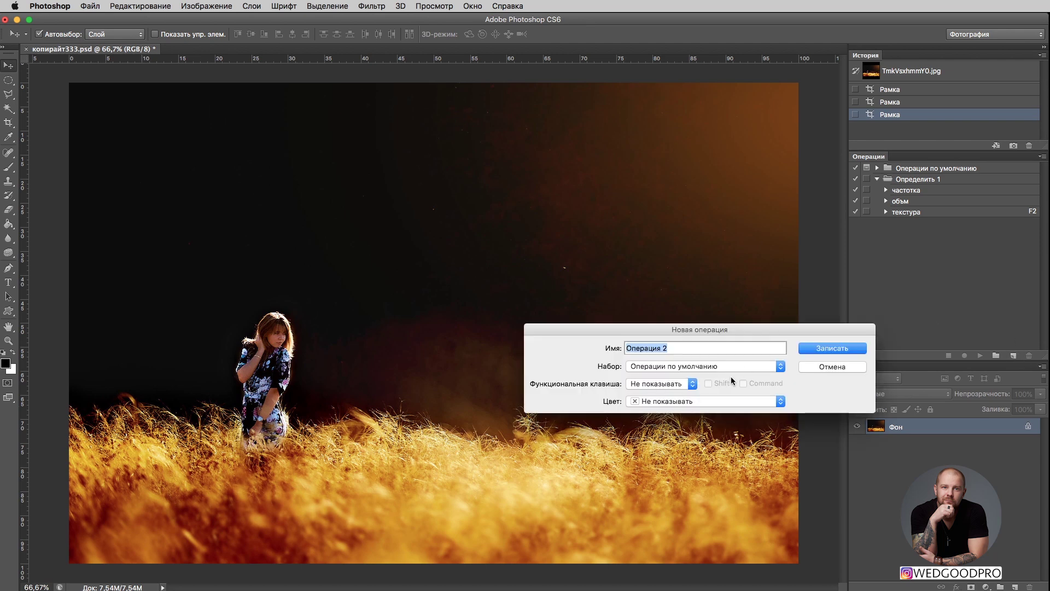
text(копира)
text(йт)
click(832, 348)
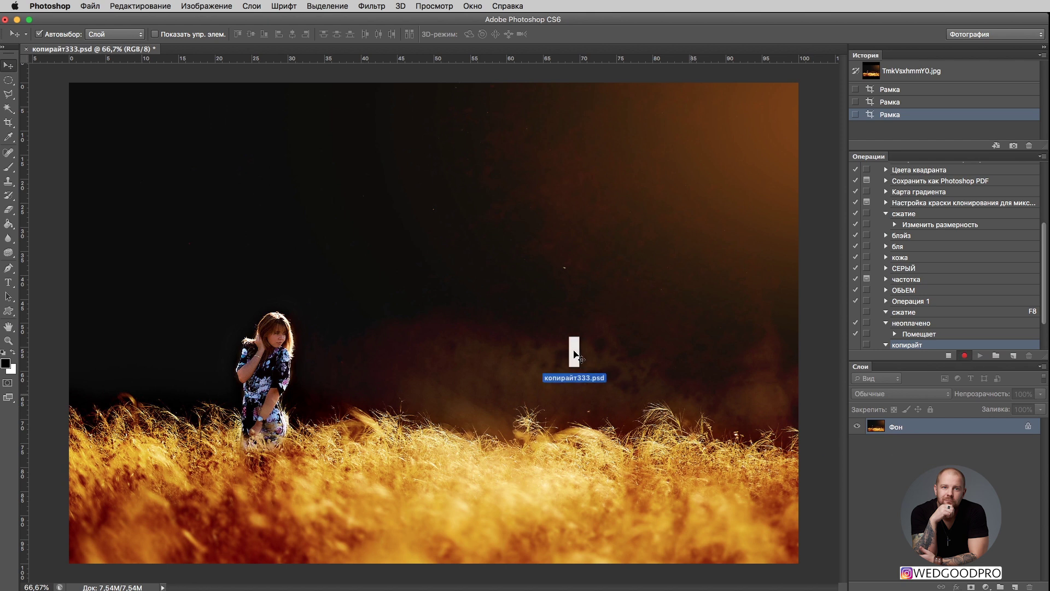
drag(565, 345, 564, 342)
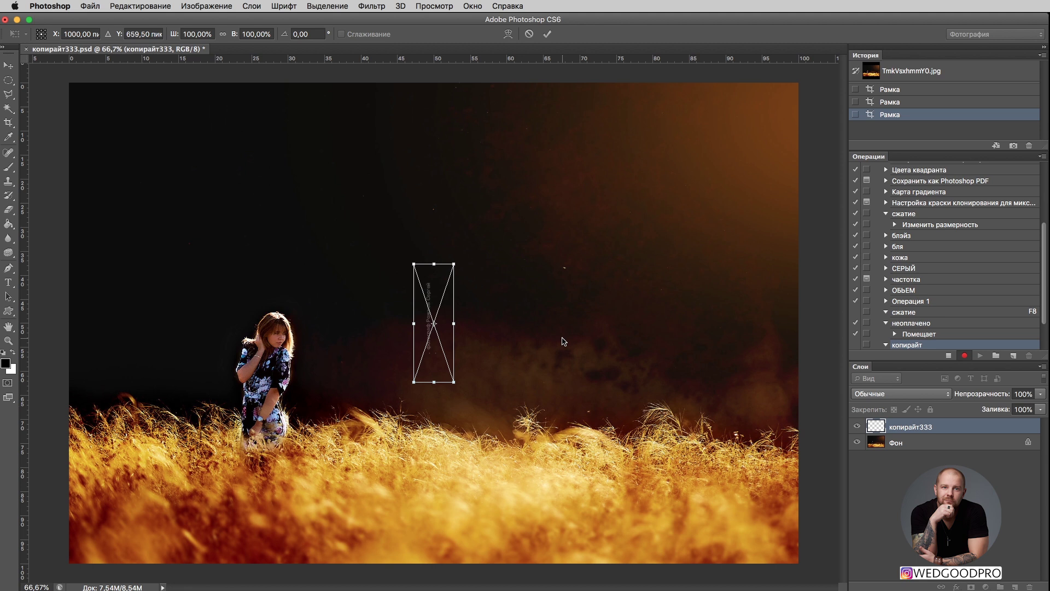
key(Return)
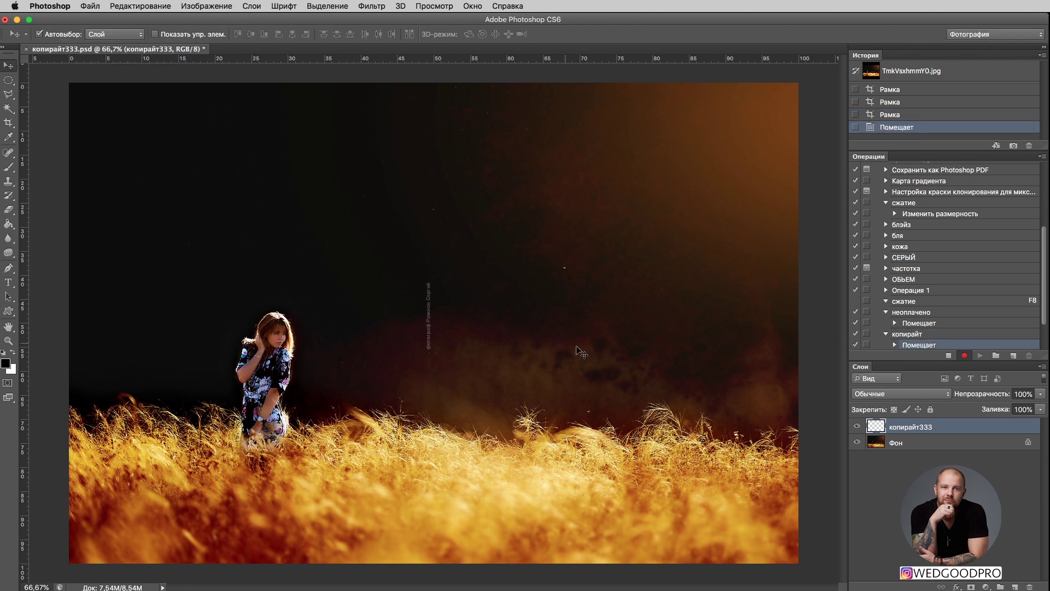
- Align the signature with Фон to the bottom and right edges, then stop recording
shift+click(886, 441)
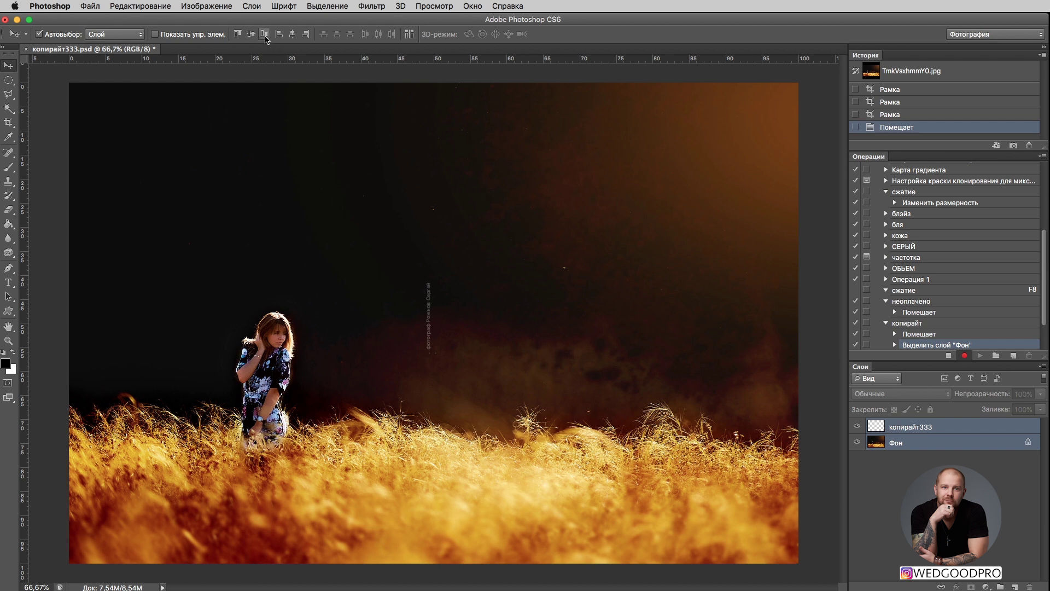
click(264, 35)
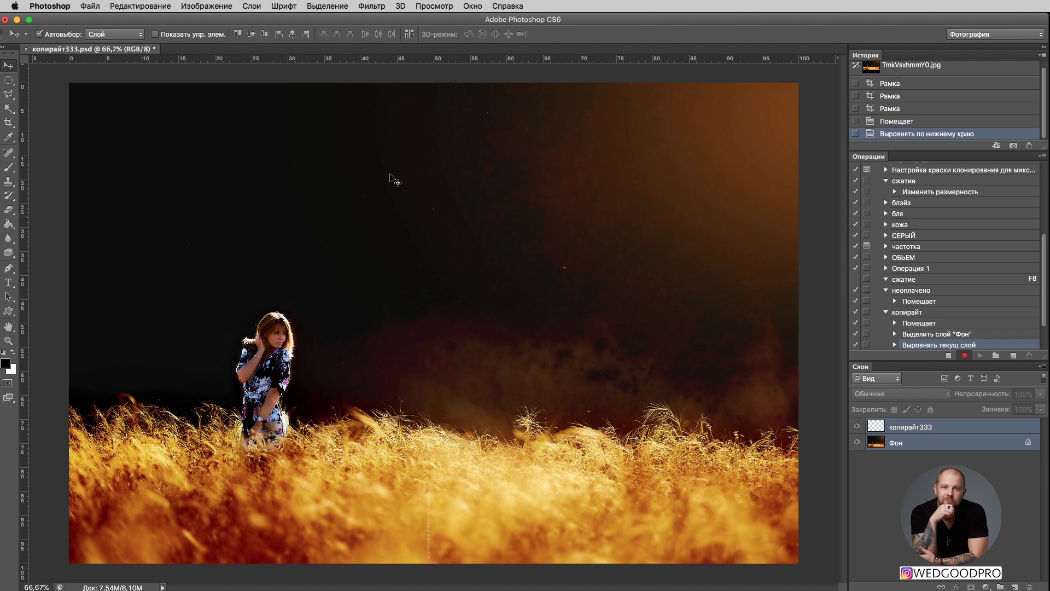
click(306, 34)
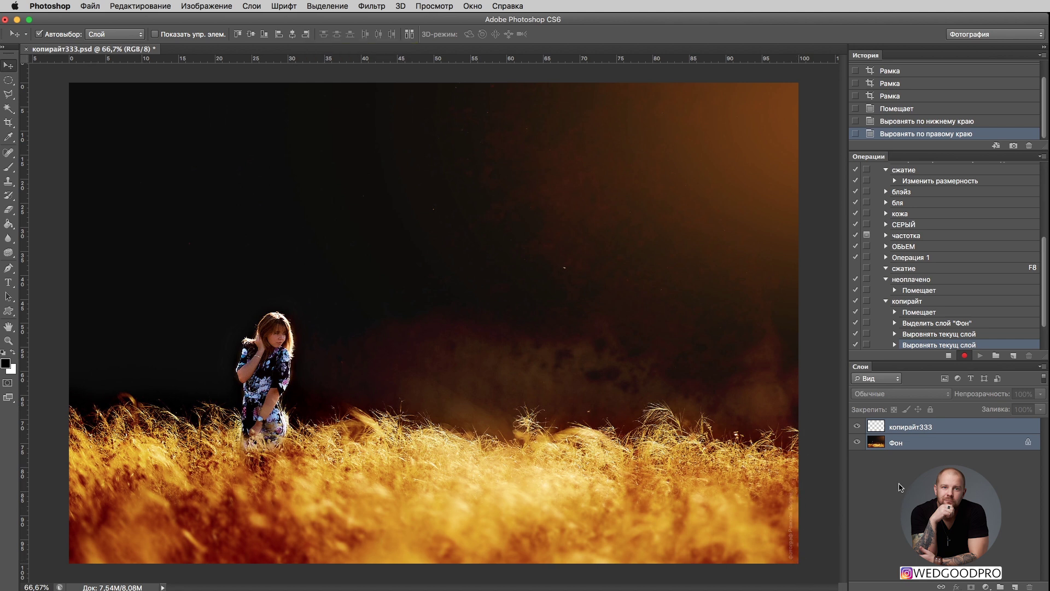
click(949, 356)
- Delete the копирайт333 signature layer, leaving the wheat-field photo alone, and open the File menu
click(799, 562)
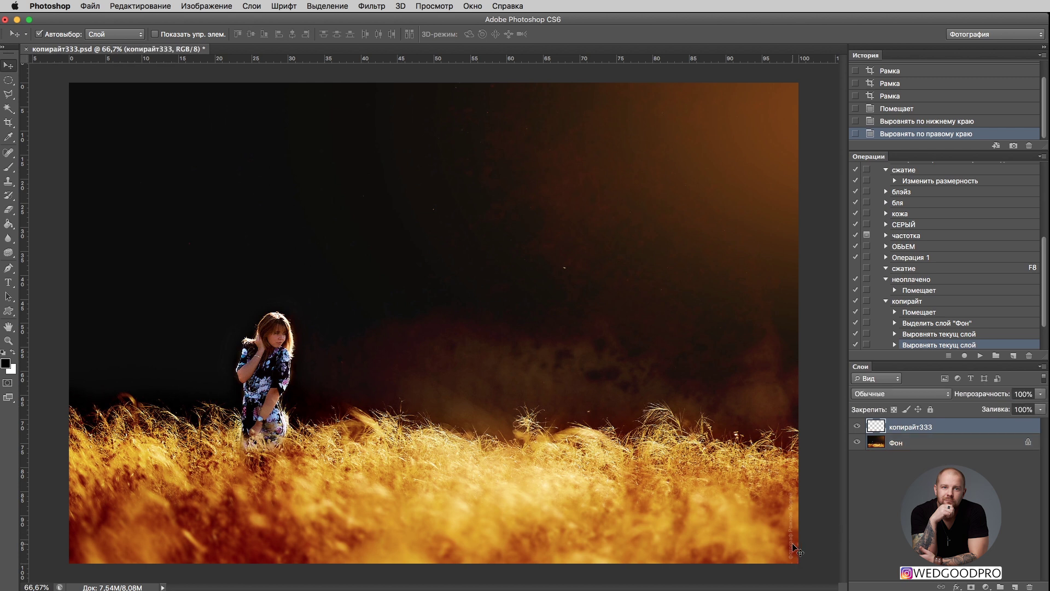
drag(796, 548, 798, 551)
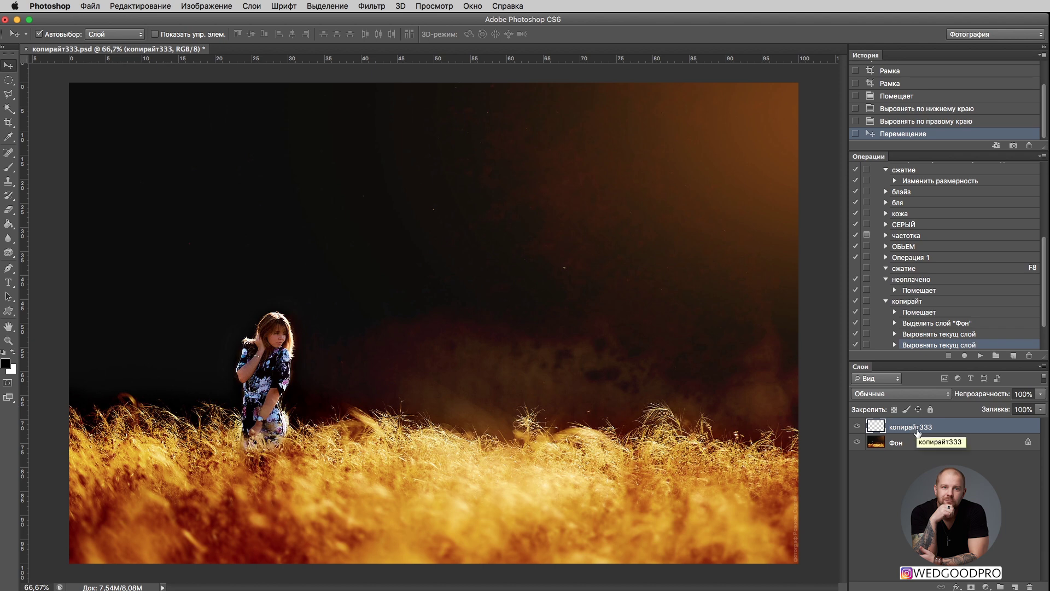
key(Delete)
click(90, 6)
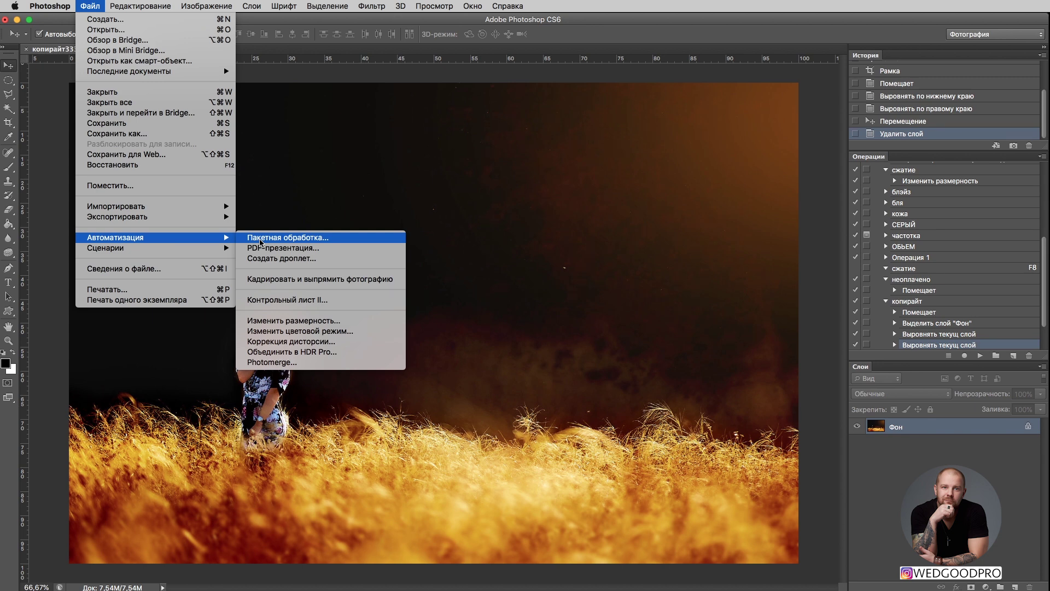
mouse_move(156, 248)
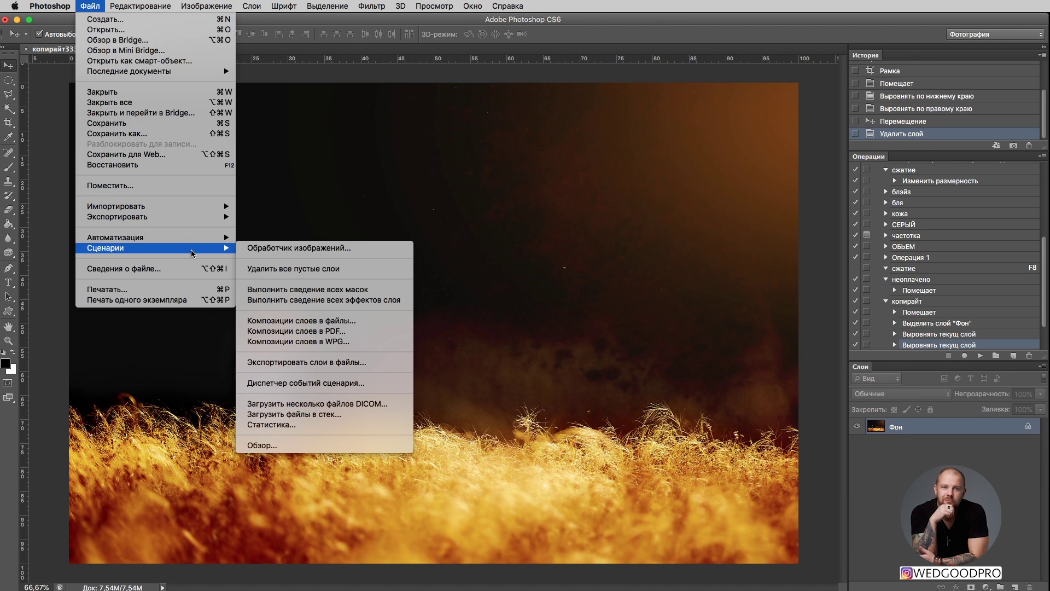
- Review Image Processor settings (JPEG quality 8, сжатие action) and cancel without running
click(320, 249)
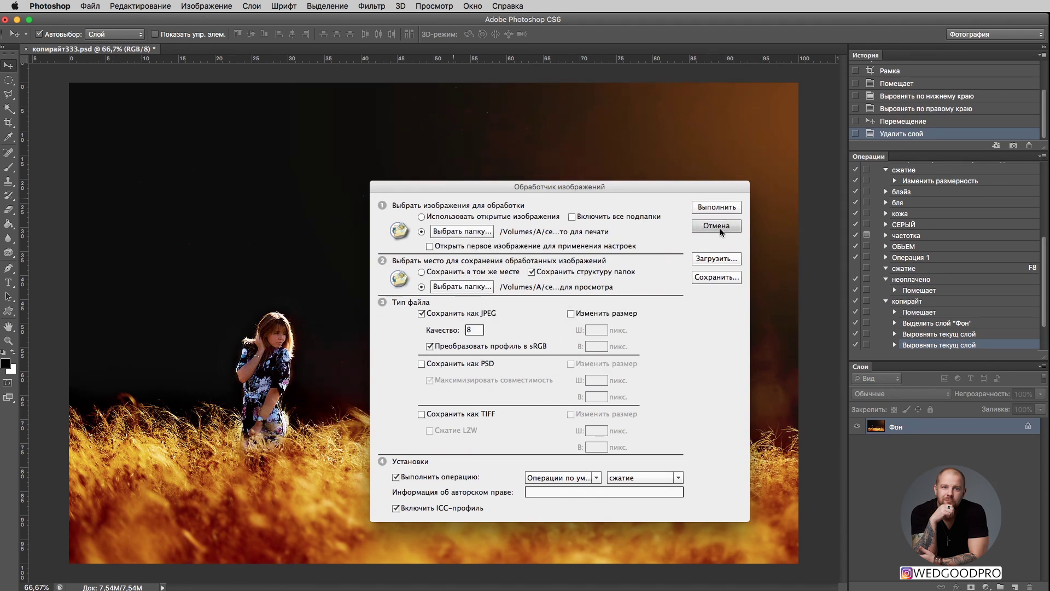
click(717, 226)
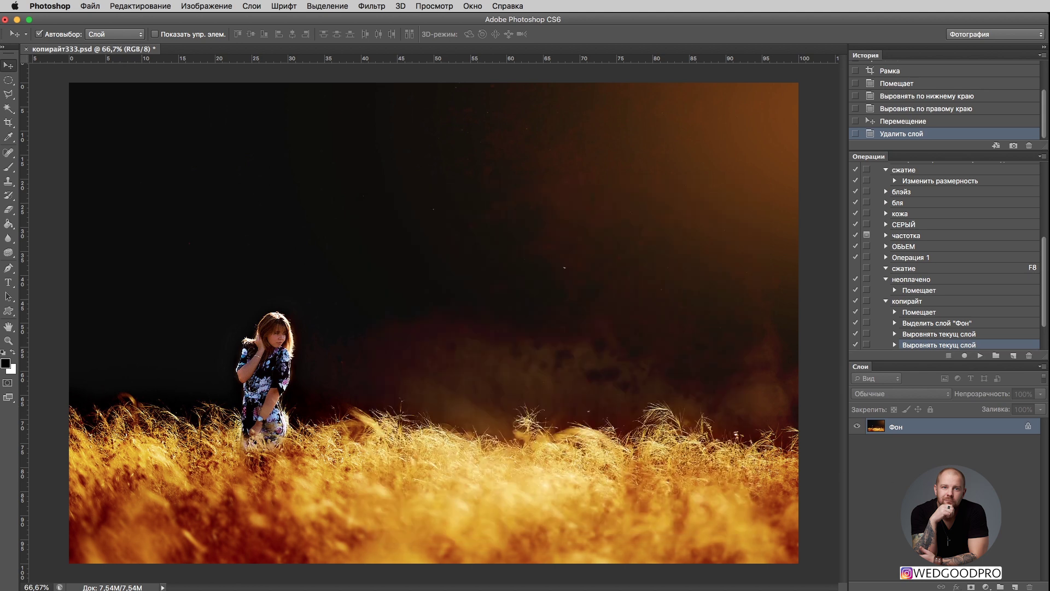
- Place the WEDGOODPRO avatar image onto the photo and scale it down to about a quarter
drag(481, 422, 519, 424)
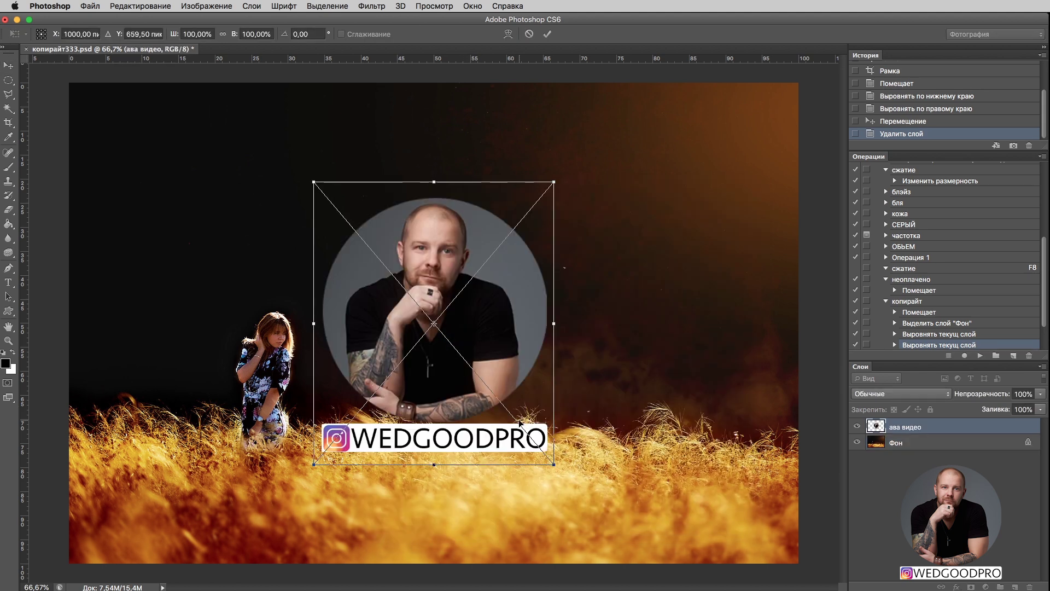
key(Return)
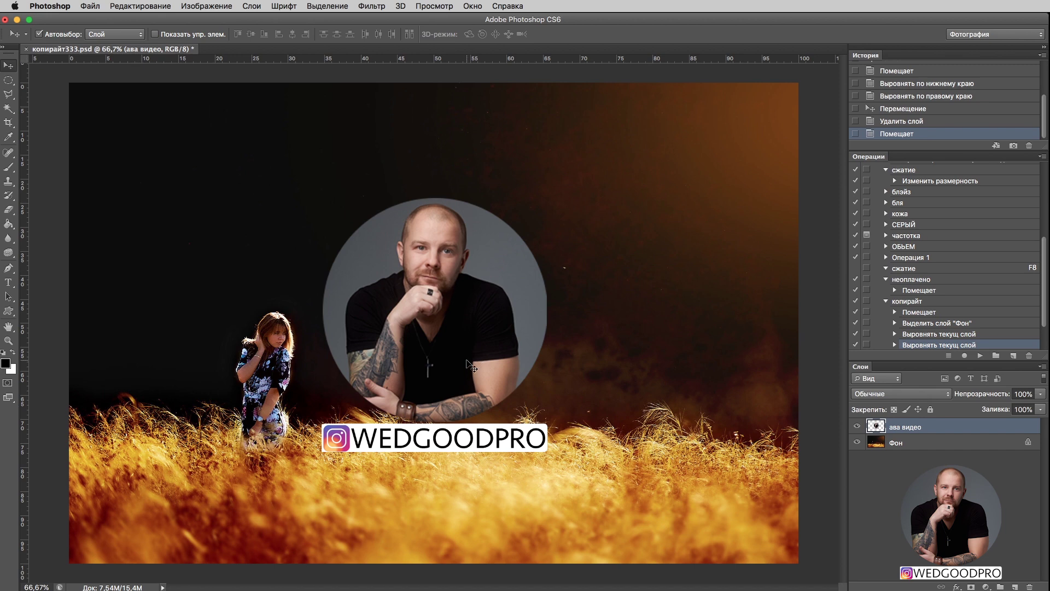
key(ctrl+t)
mouse_move(323, 198)
mouse_down()
mouse_move(472, 394)
mouse_move(445, 287)
mouse_up()
key(Return)
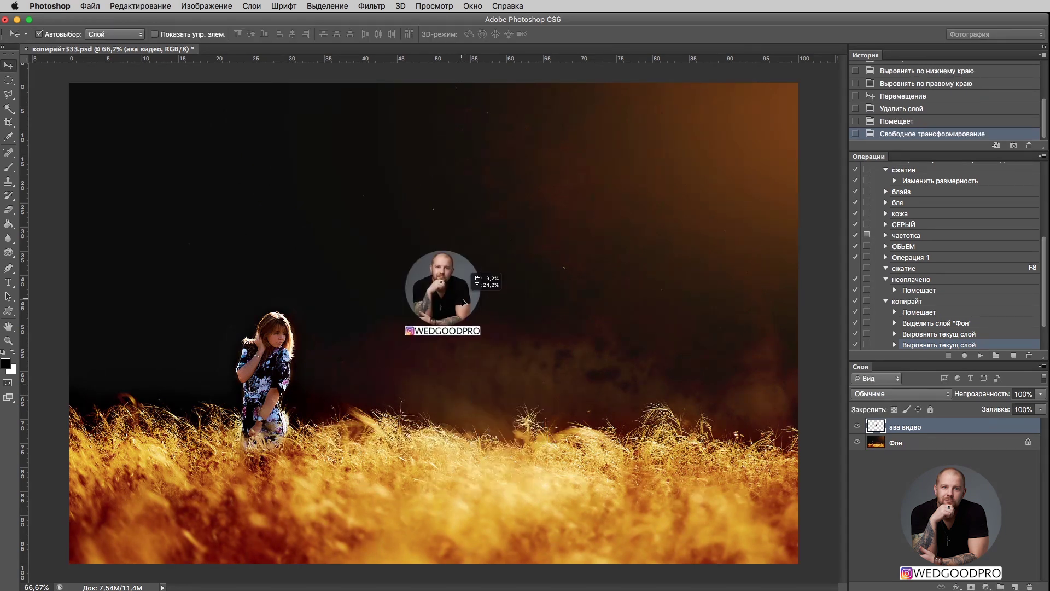
- Align the avatar with Фон to the bottom-right corner and nudge it into place
shift+click(883, 442)
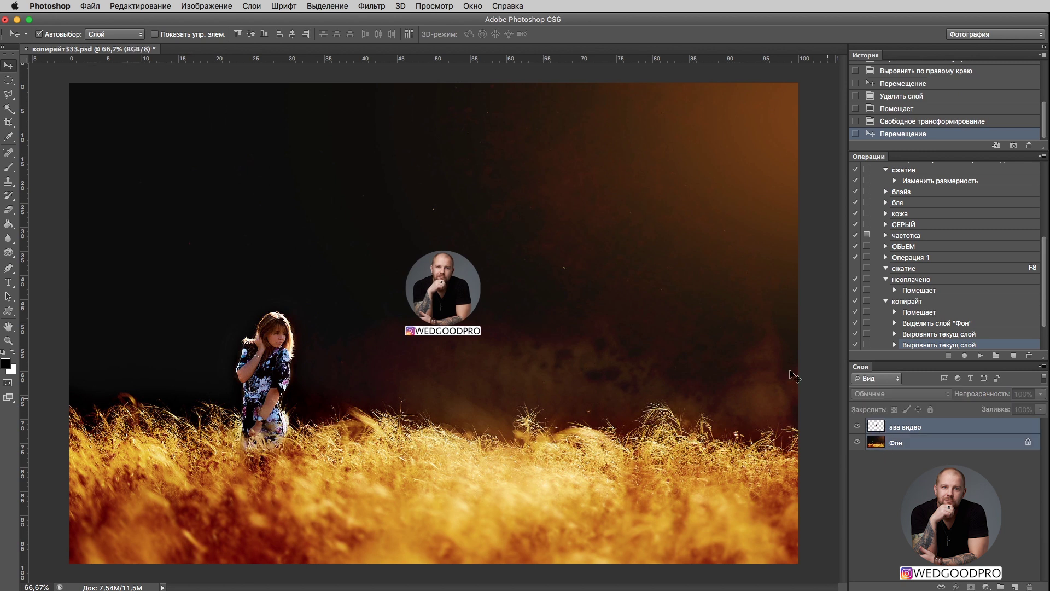
click(266, 36)
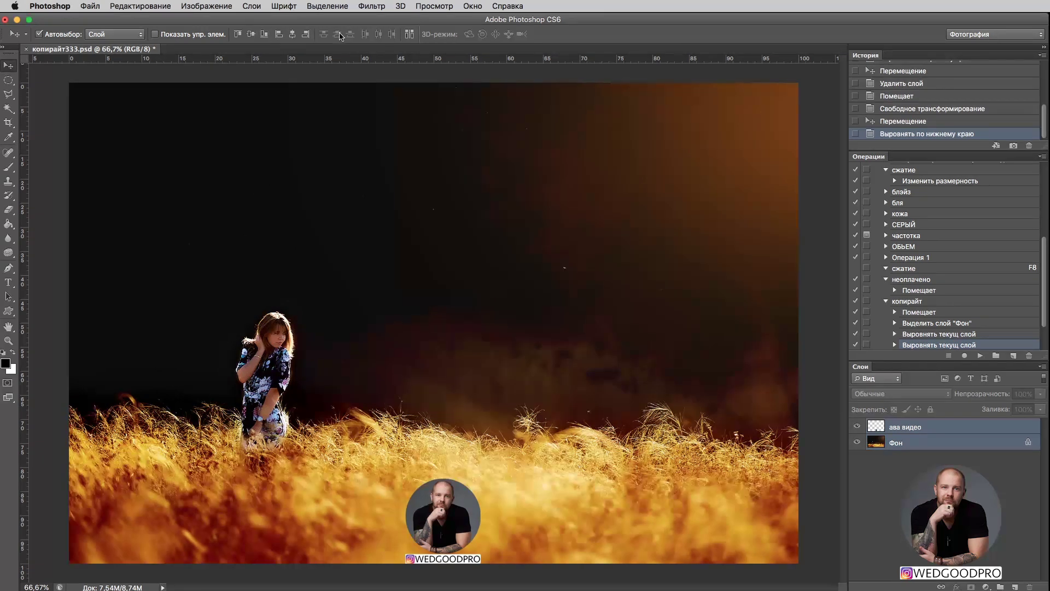
click(306, 36)
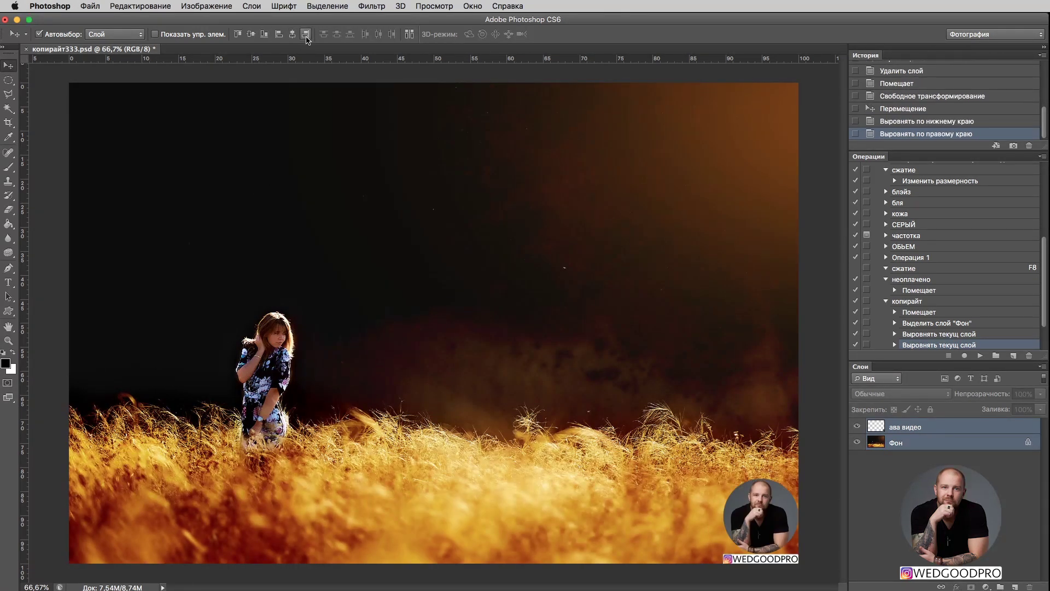
drag(788, 565, 778, 555)
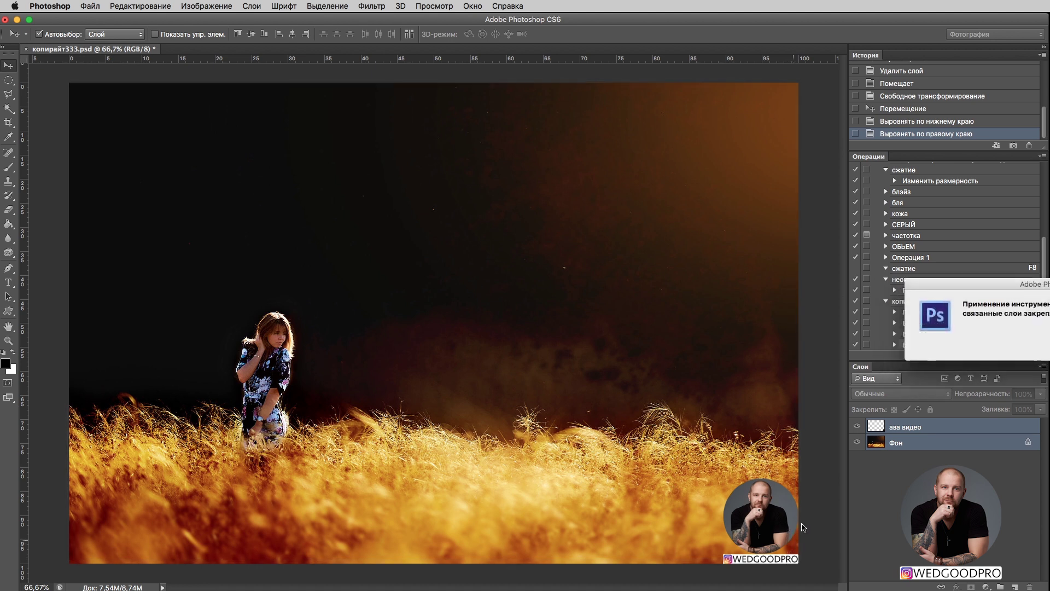
key(Return)
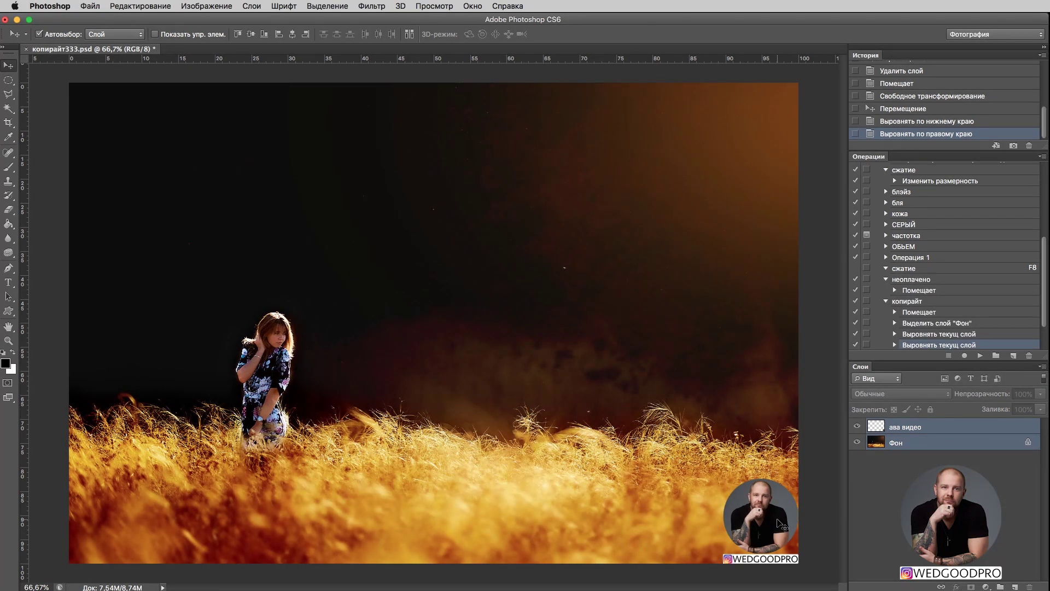
click(778, 522)
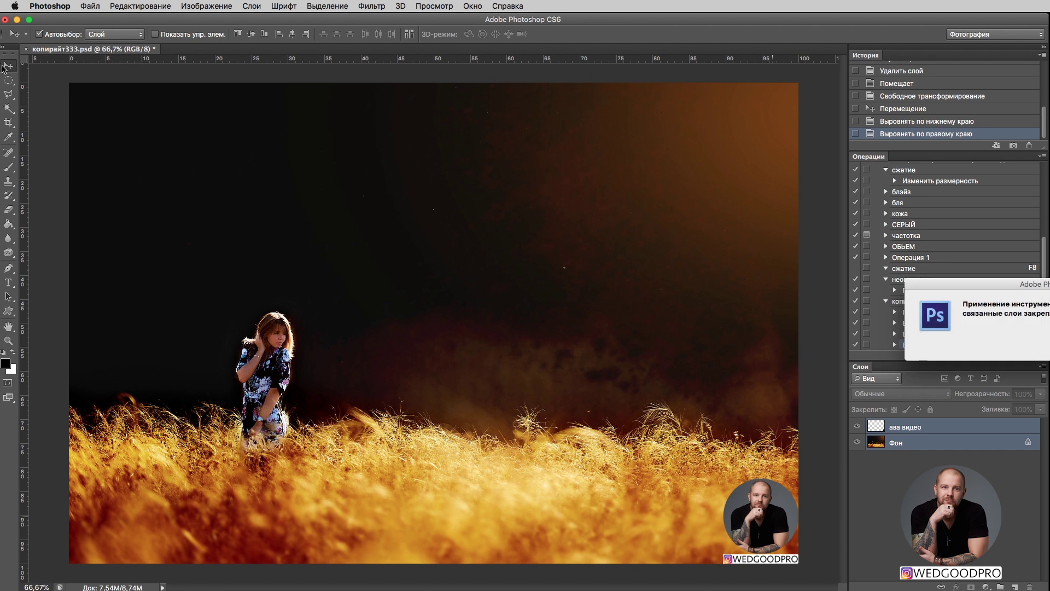
key(Return)
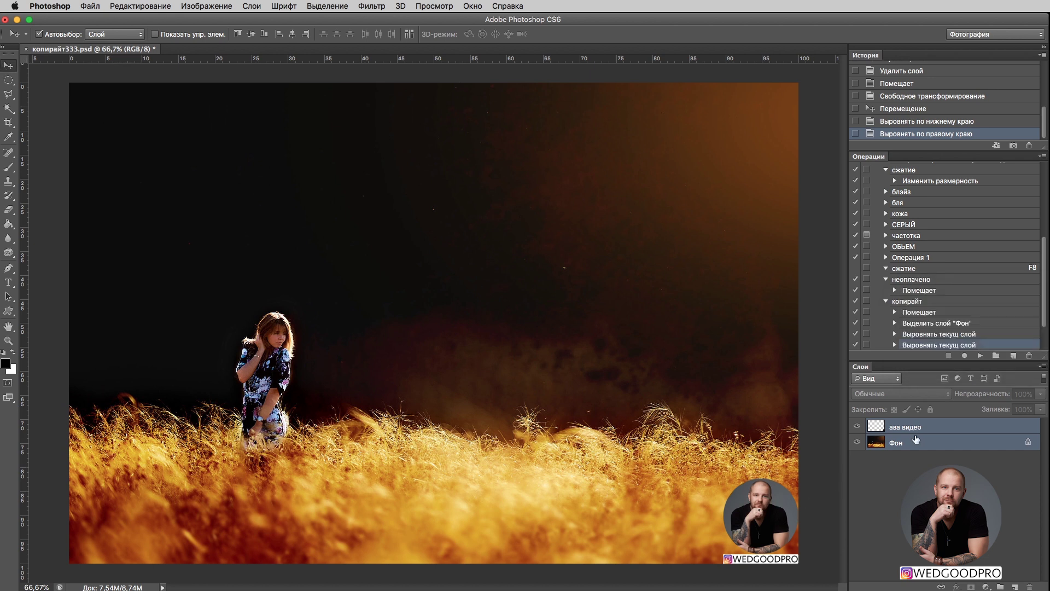